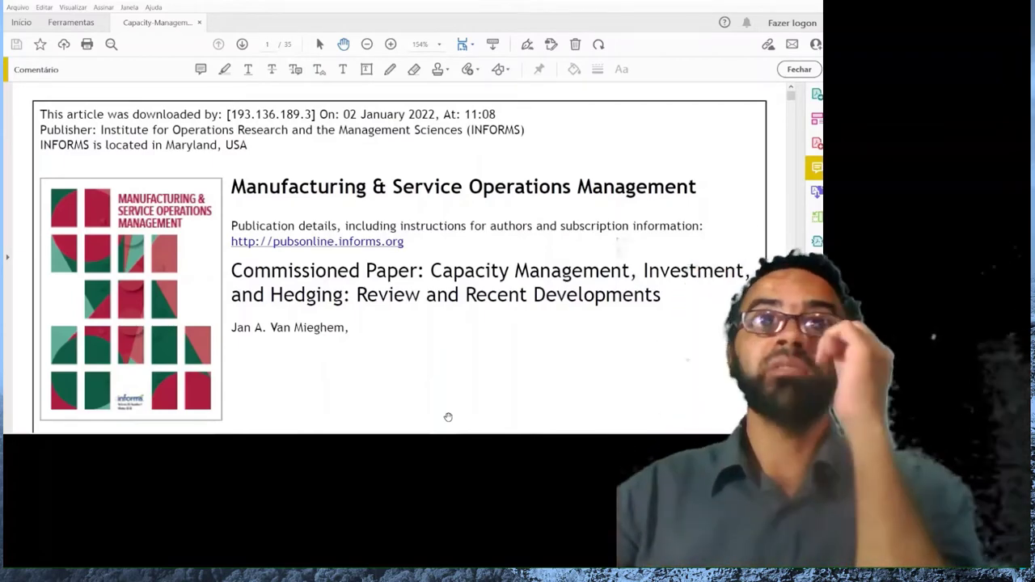
Look over the first page of the paper, bringing the 'To cite this article' details into view
scroll(481, 247, "down", 2)
scroll(485, 275, "down", 2)
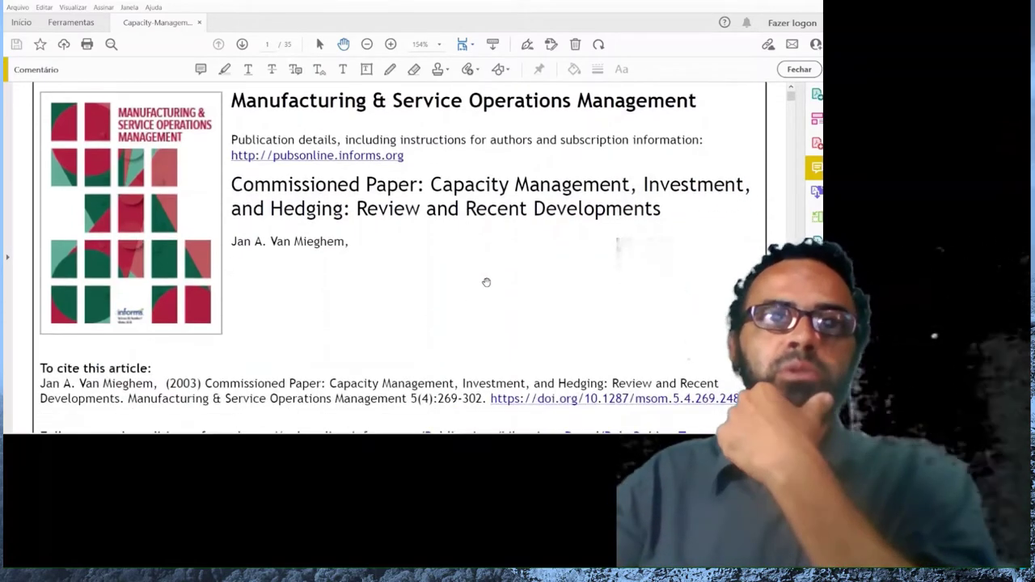
scroll(517, 218, "up", 4)
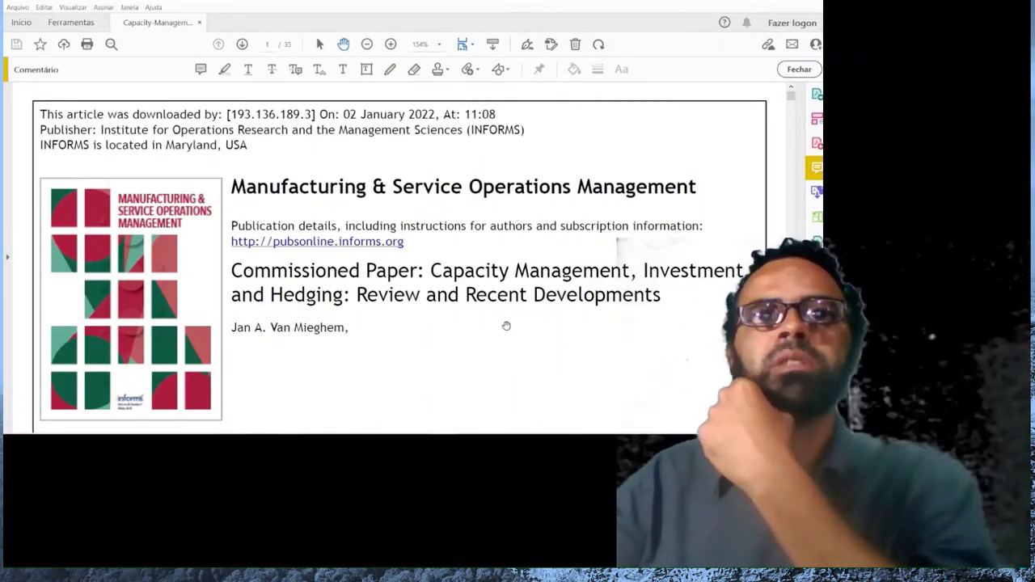
left_click_drag(504, 334, 516, 268)
scroll(516, 267, "down", 1)
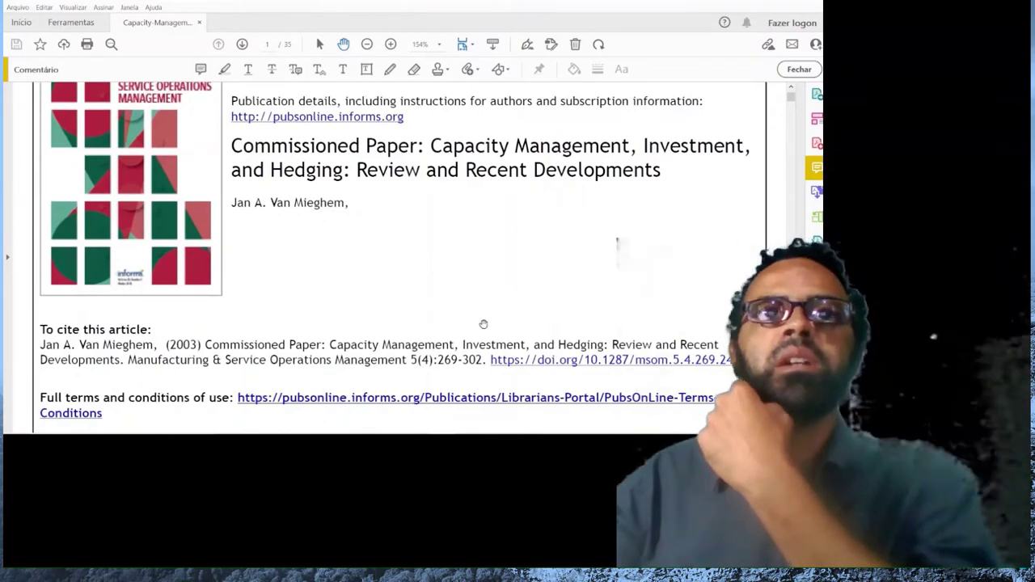
scroll(511, 234, "up", 2)
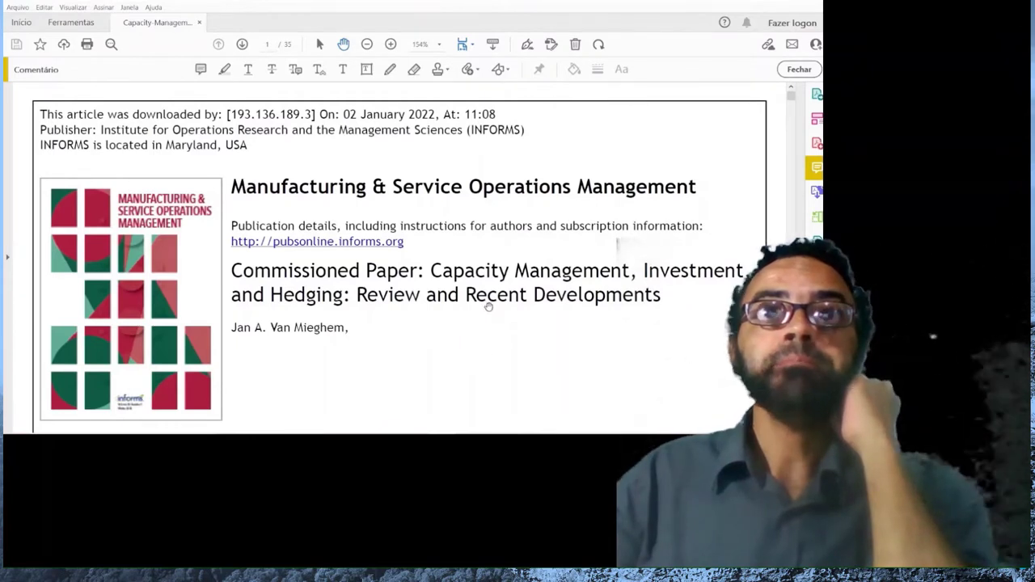
scroll(486, 303, "down", 1)
scroll(487, 307, "up", 1)
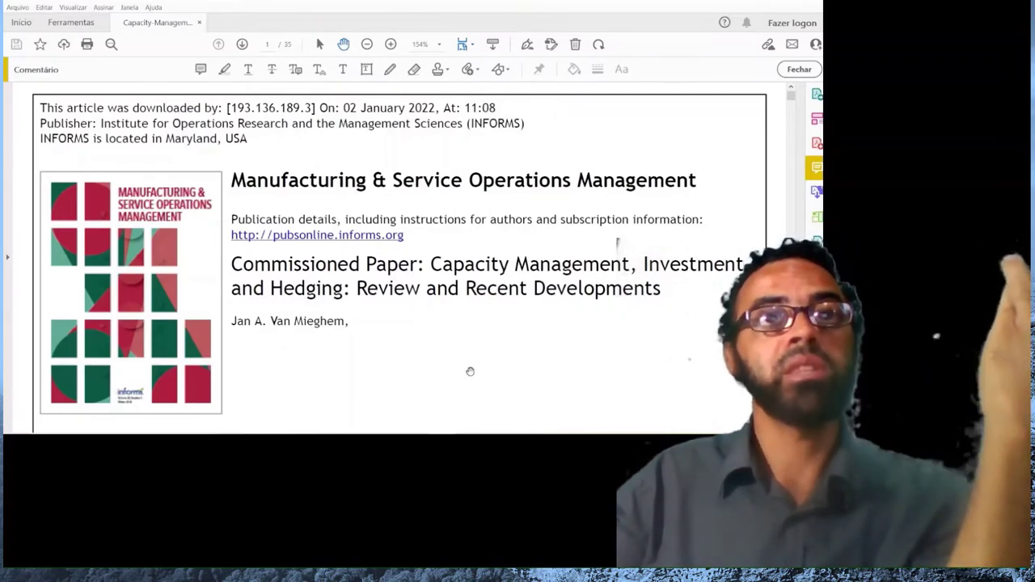
Move down to page 2 and select the underline on the processing resources phrase
scroll(468, 369, "down", 3)
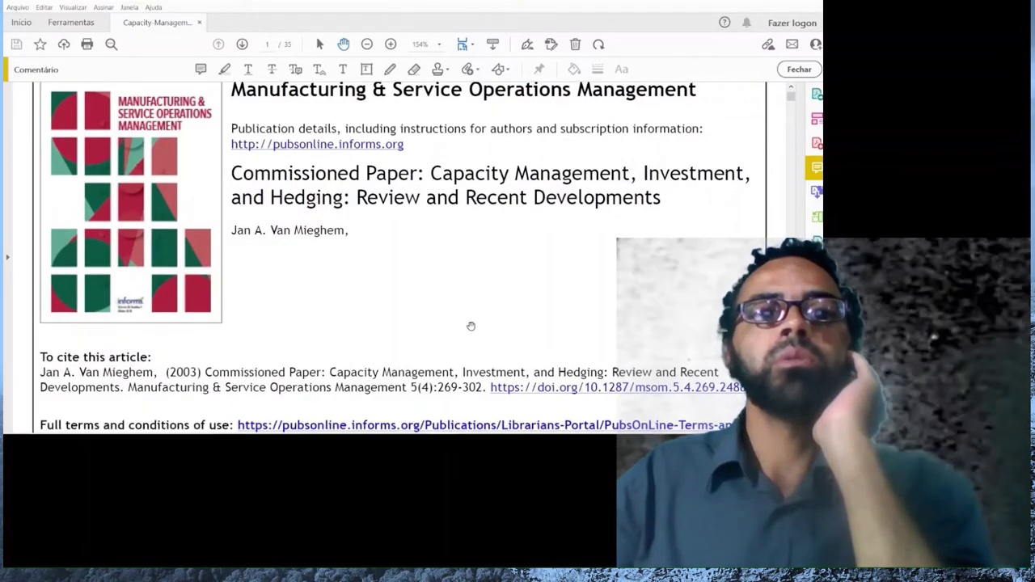
scroll(470, 325, "down", 10)
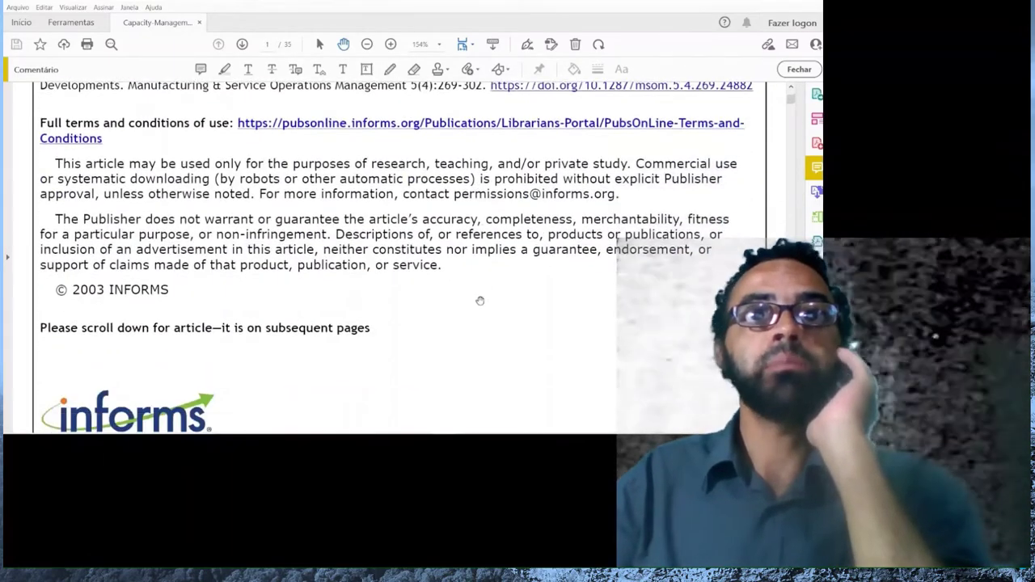
scroll(485, 305, "down", 12)
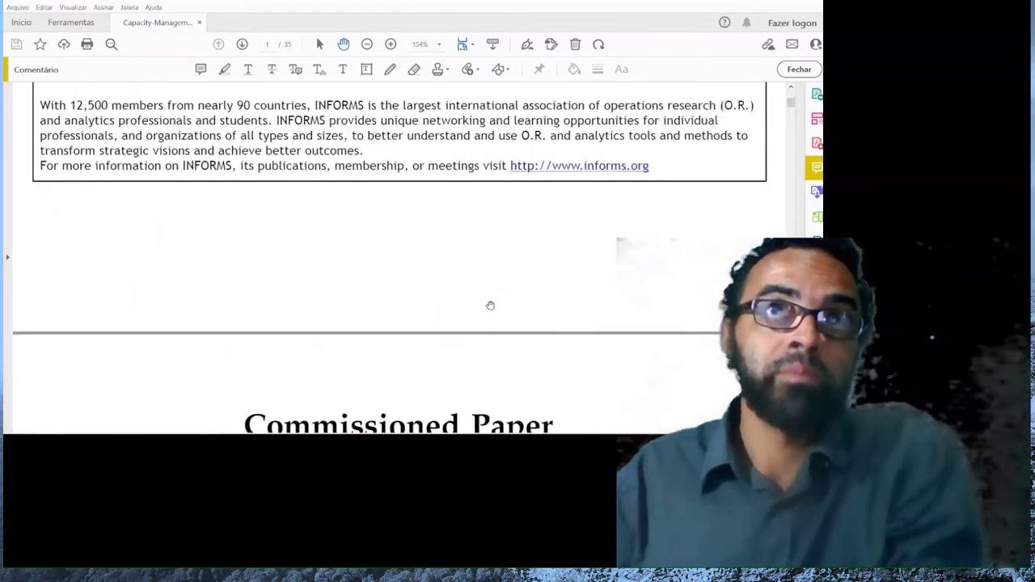
scroll(490, 305, "down", 8)
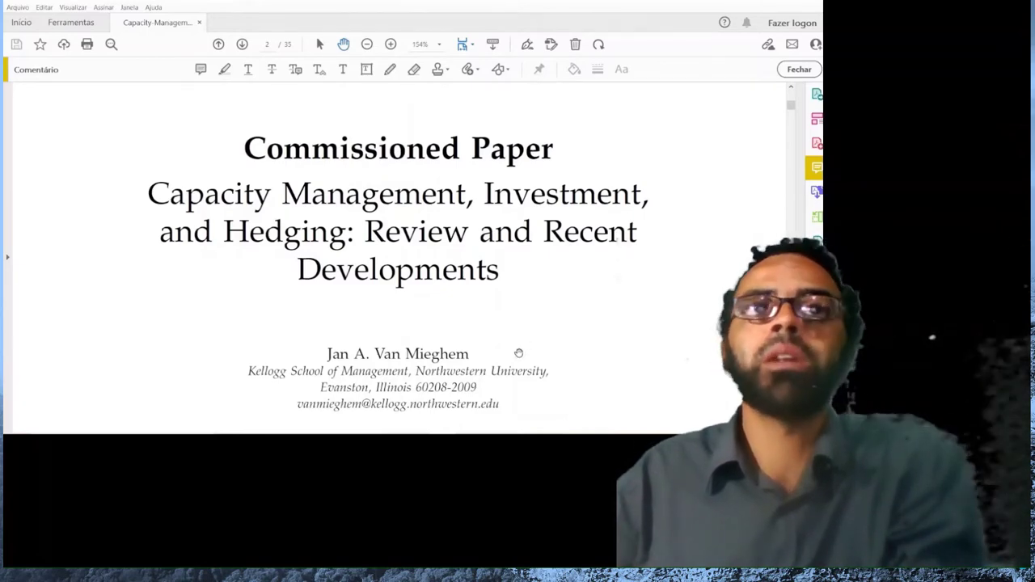
scroll(520, 354, "down", 5)
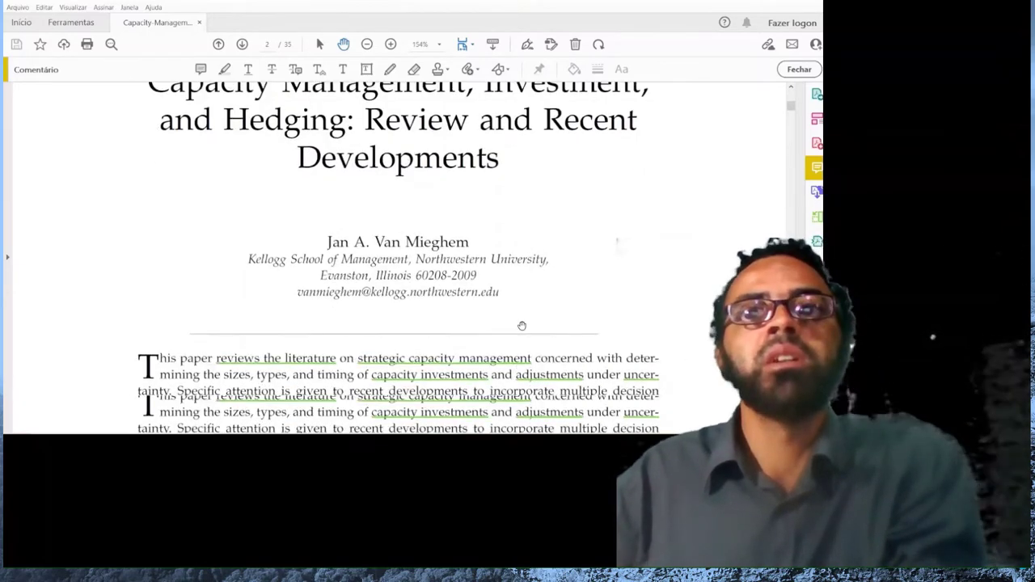
left_click(523, 321)
Add a sticky note comment to page 2 beside the abstract
scroll(522, 333, "down", 2)
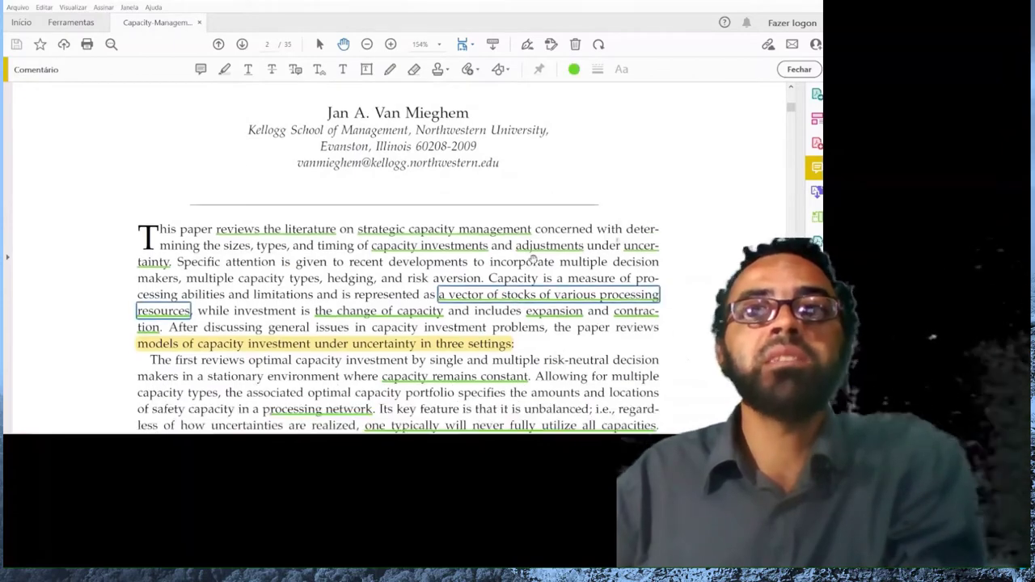
scroll(524, 338, "down", 2)
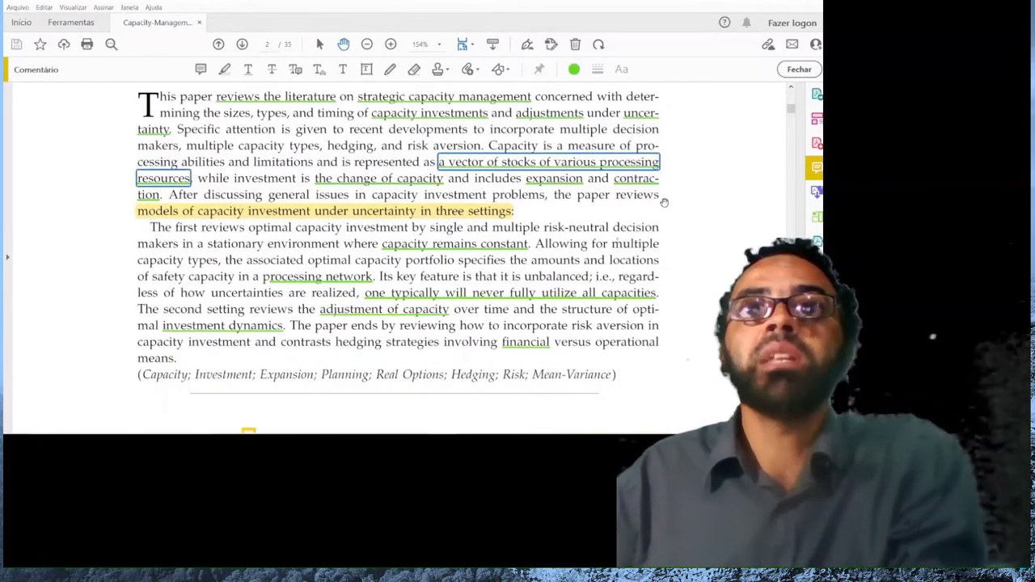
scroll(613, 259, "up", 2)
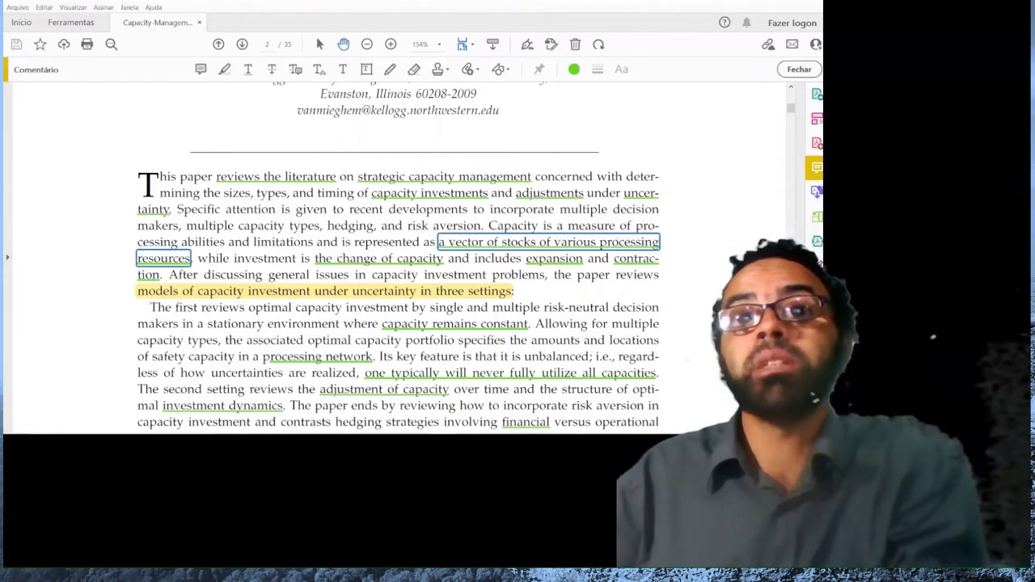
scroll(706, 278, "down", 1)
scroll(707, 278, "down", 3)
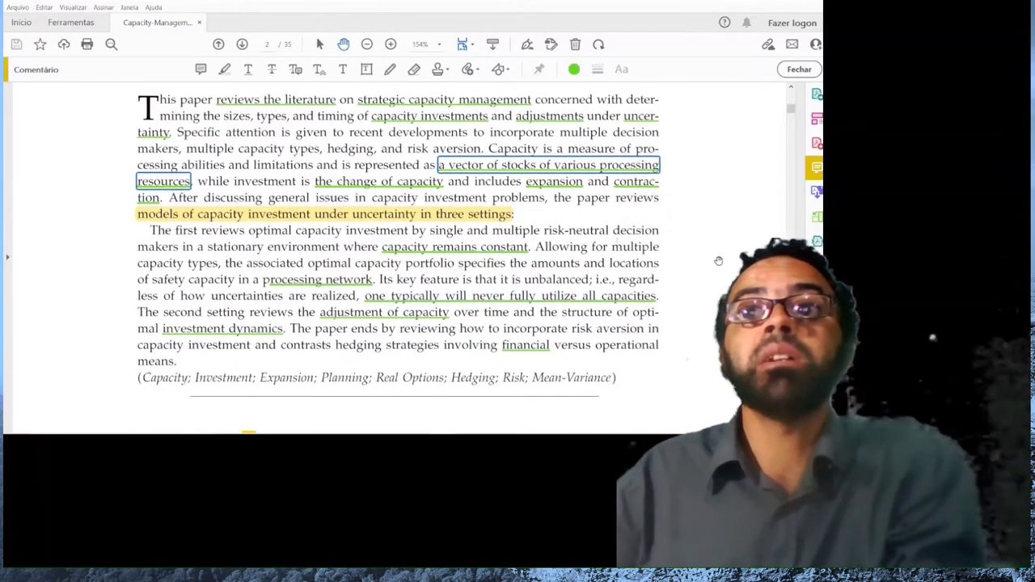
right_click(722, 258)
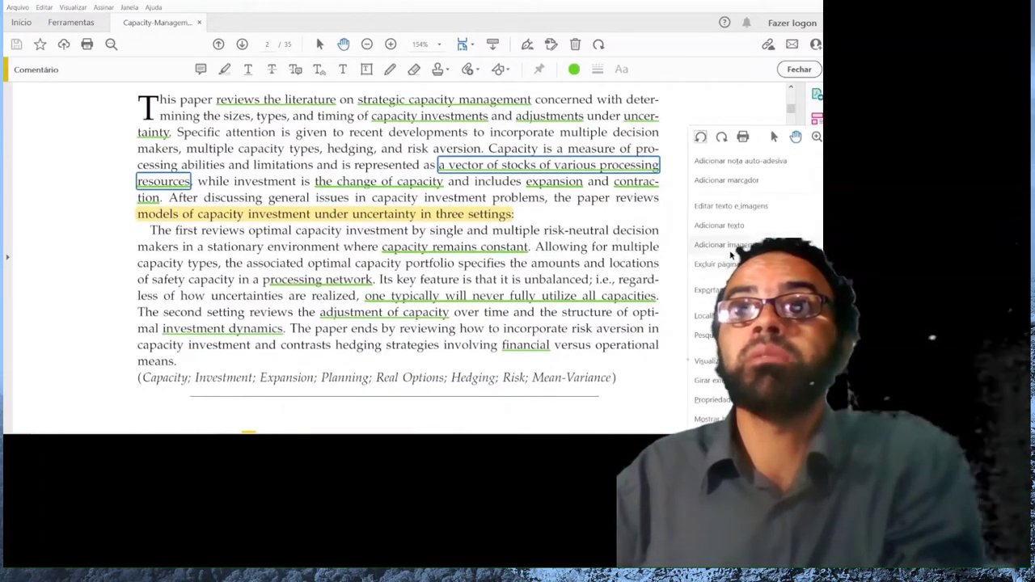
left_click(745, 162)
scroll(680, 230, "down", 1)
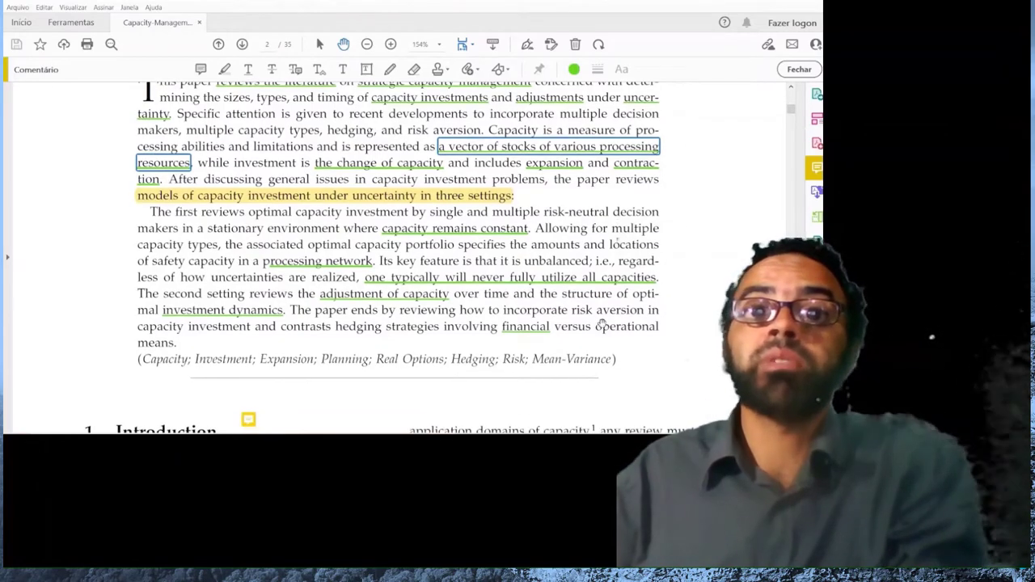
key("alt+Tab")
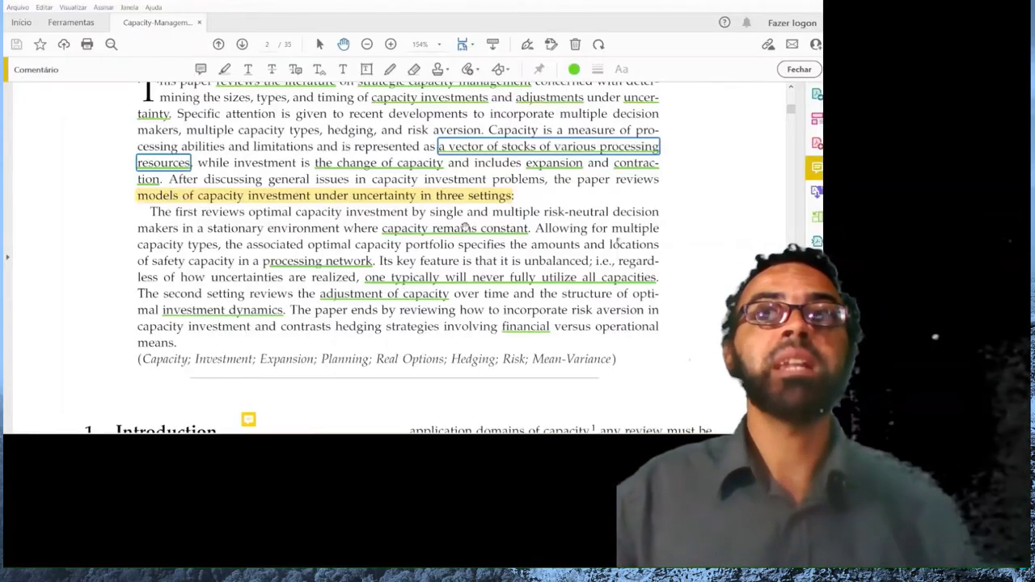
scroll(318, 230, "down", 1)
scroll(522, 311, "down", 4)
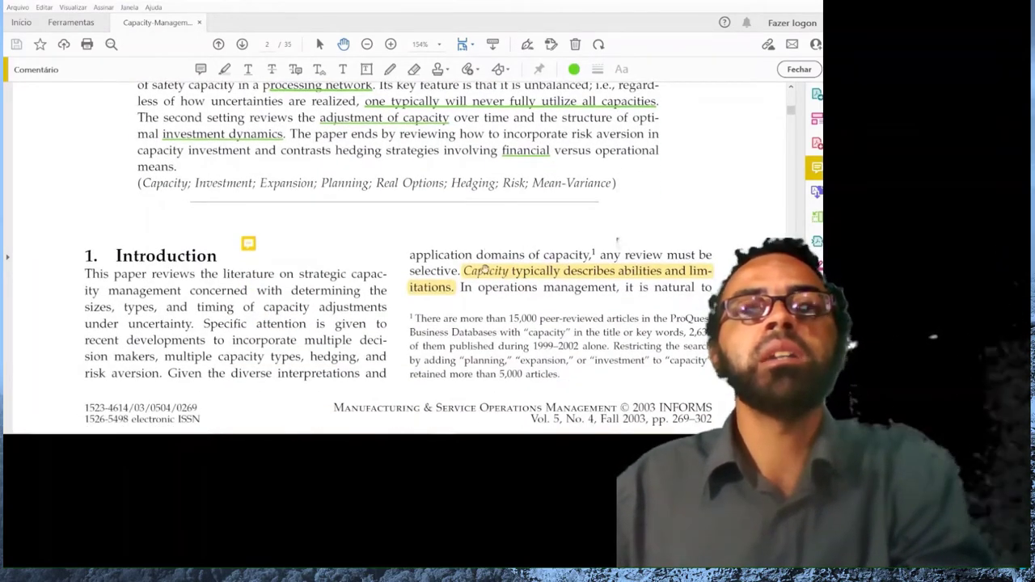
scroll(526, 275, "up", 2)
scroll(575, 273, "up", 1)
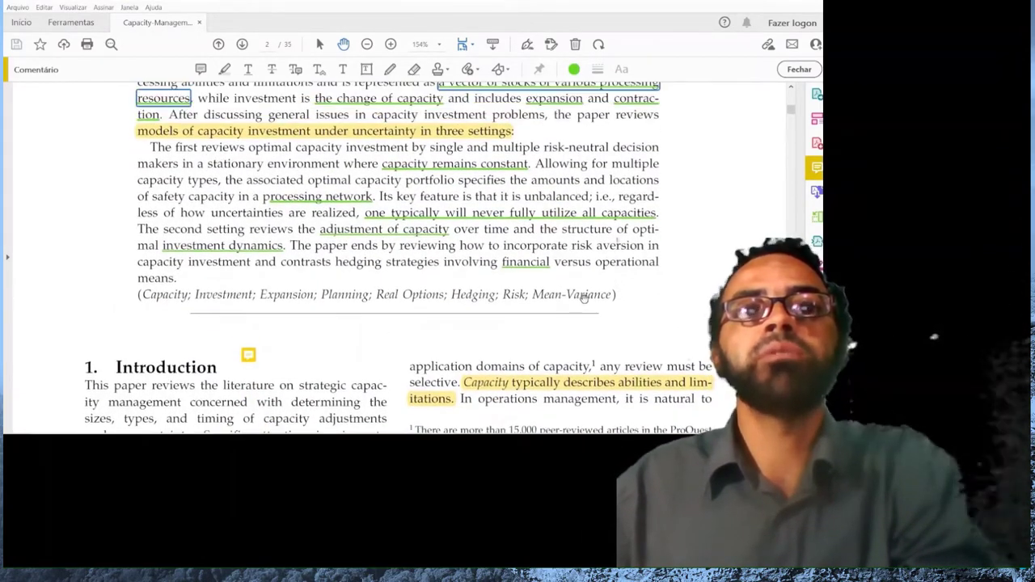
right_click(709, 272)
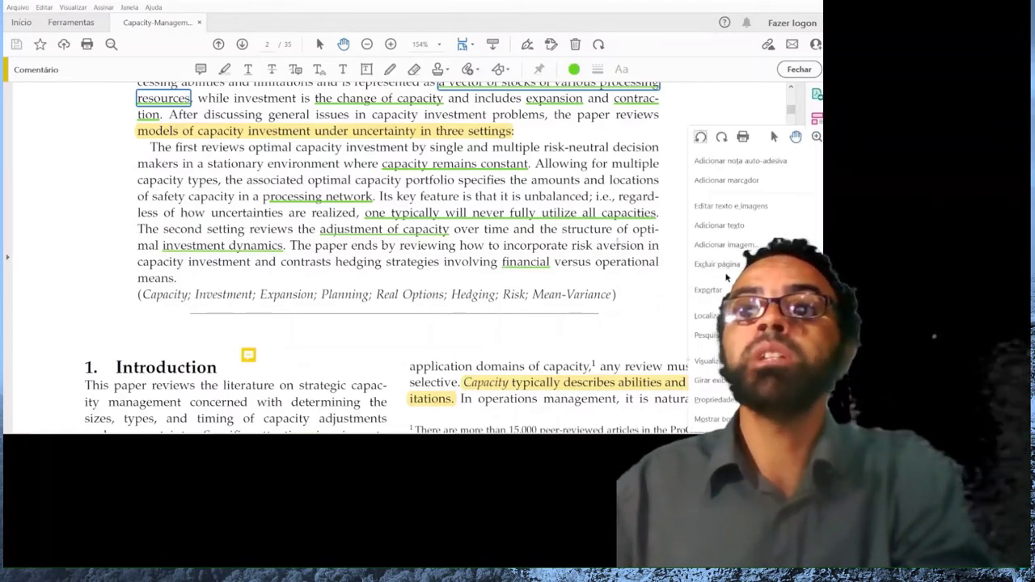
key("Escape")
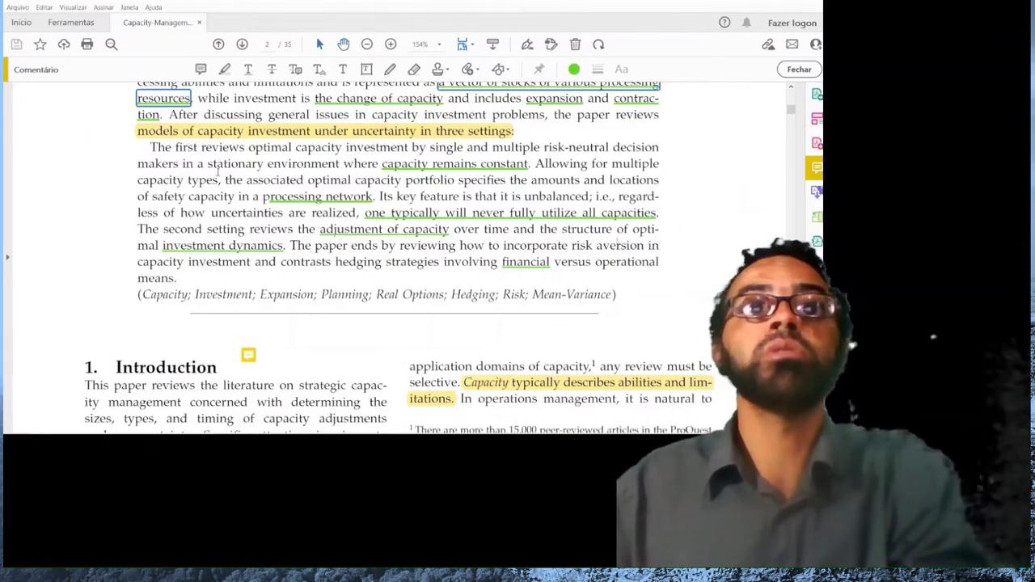
left_click(289, 133)
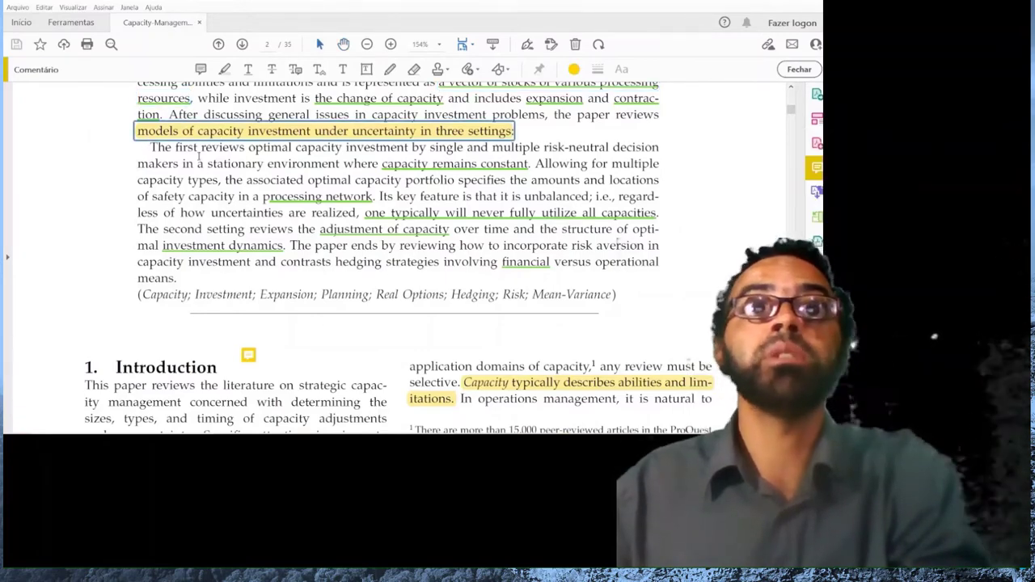
left_click(291, 202)
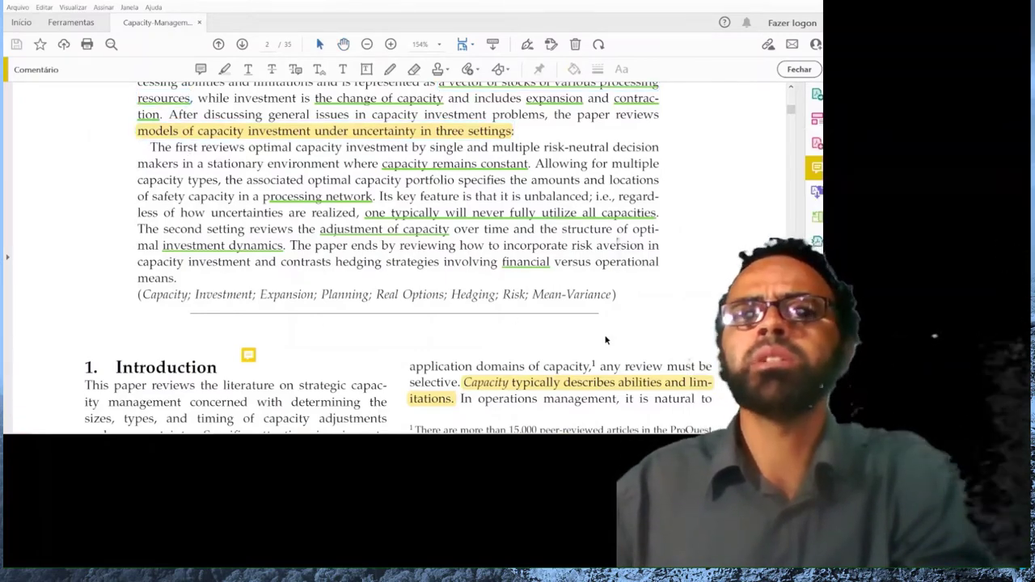
right_click(689, 127)
left_click(794, 138)
scroll(743, 247, "down", 4)
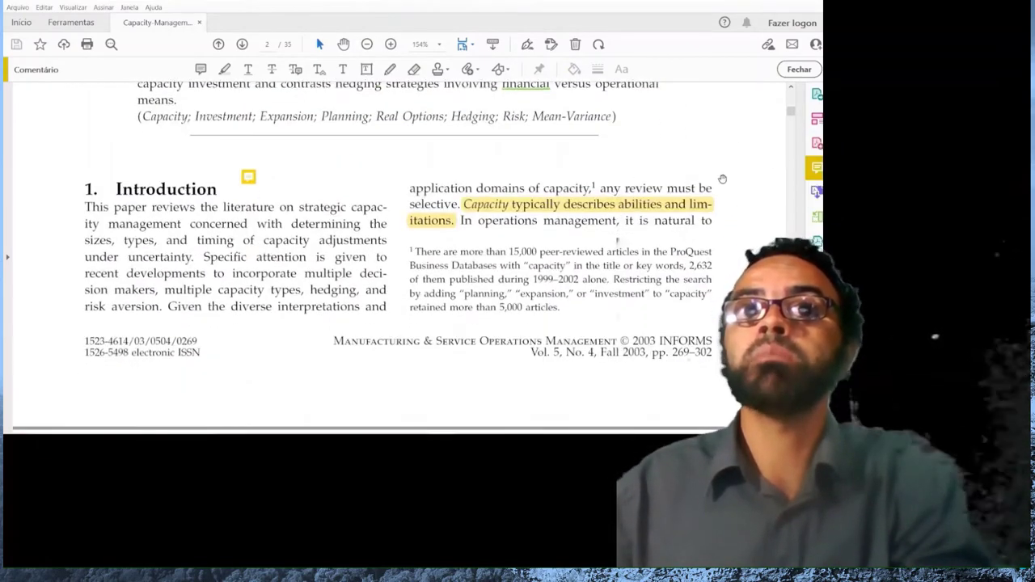
right_click(690, 127)
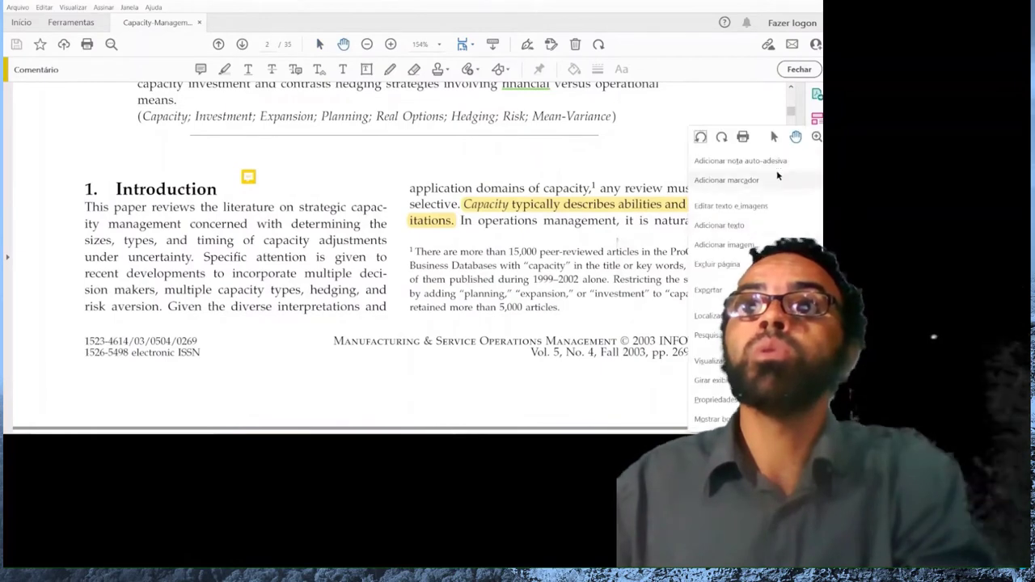
left_click(778, 143)
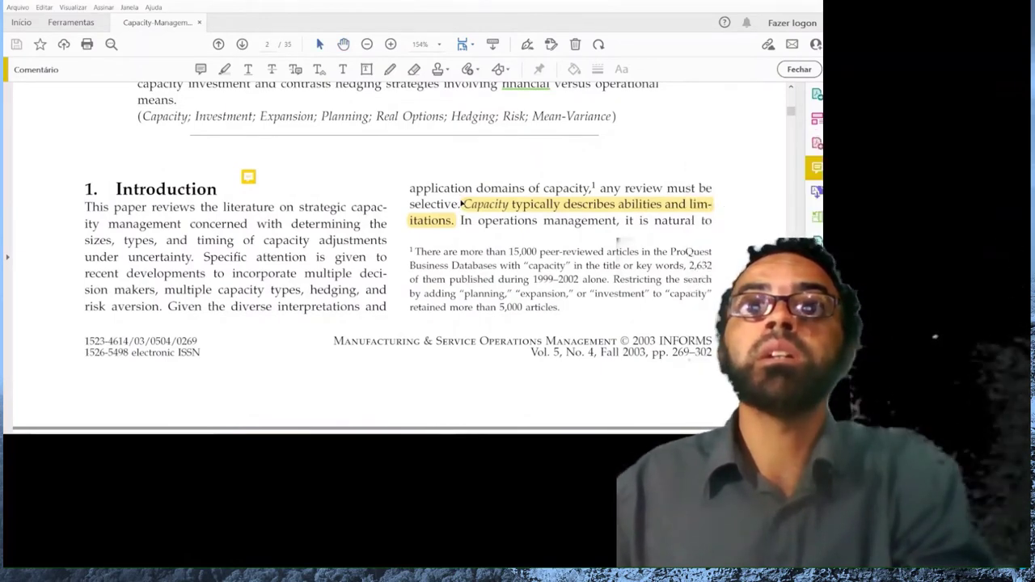
left_click(458, 219)
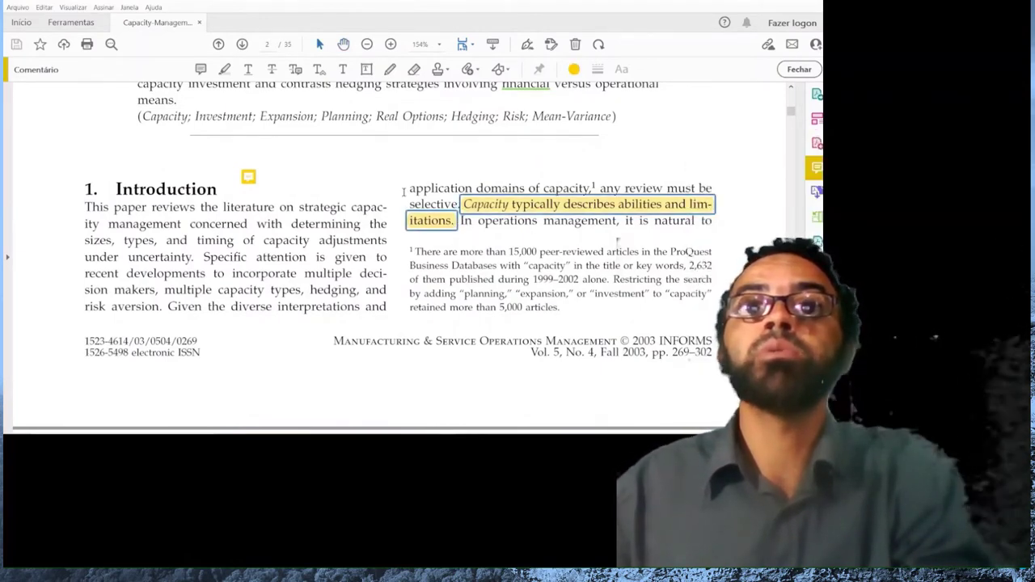
Select the text through the Capacity sentence in the PDF and paste it into Notepad
left_click_drag(408, 187, 461, 211)
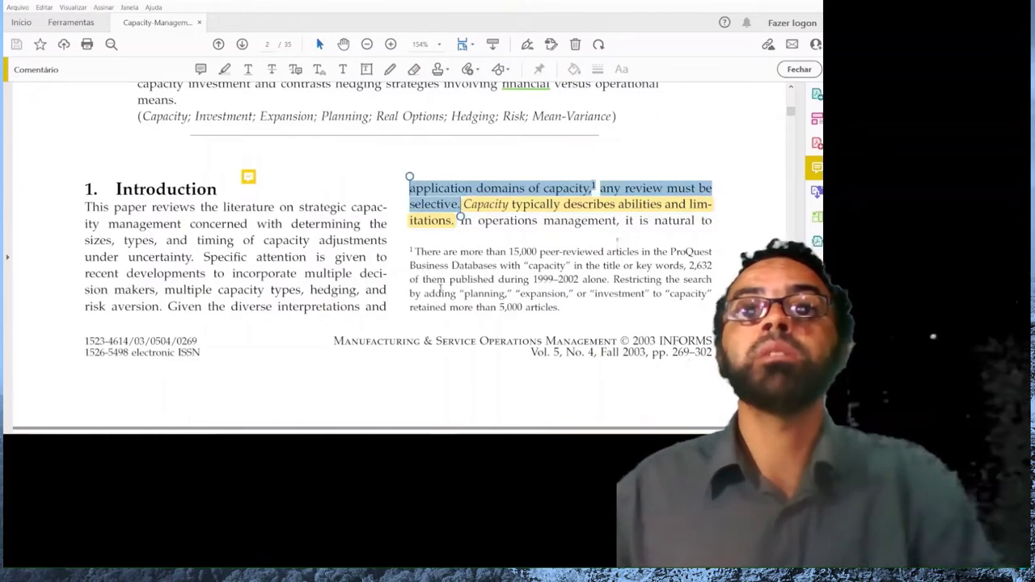
left_click_drag(460, 212, 460, 229)
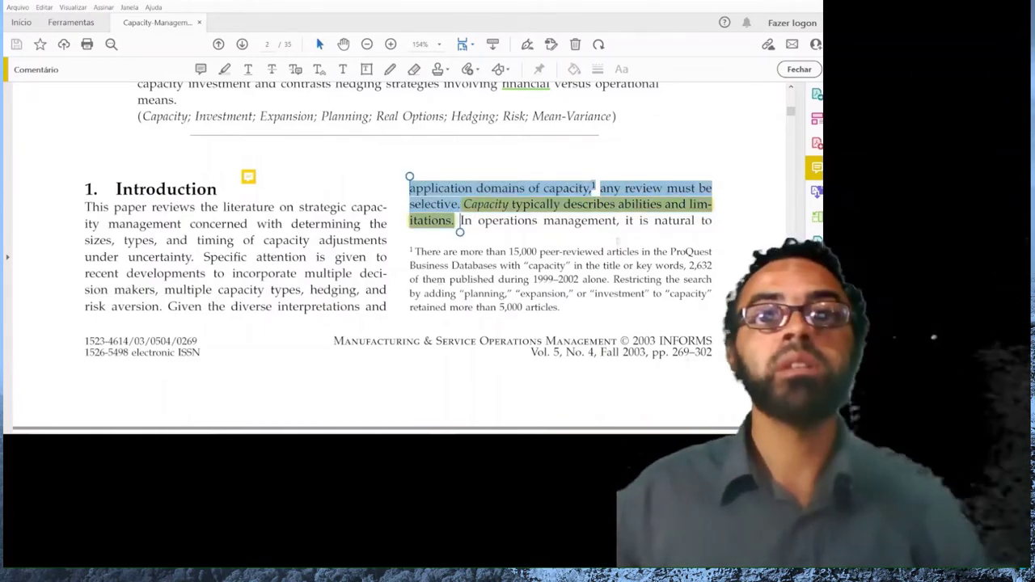
key("alt+Tab")
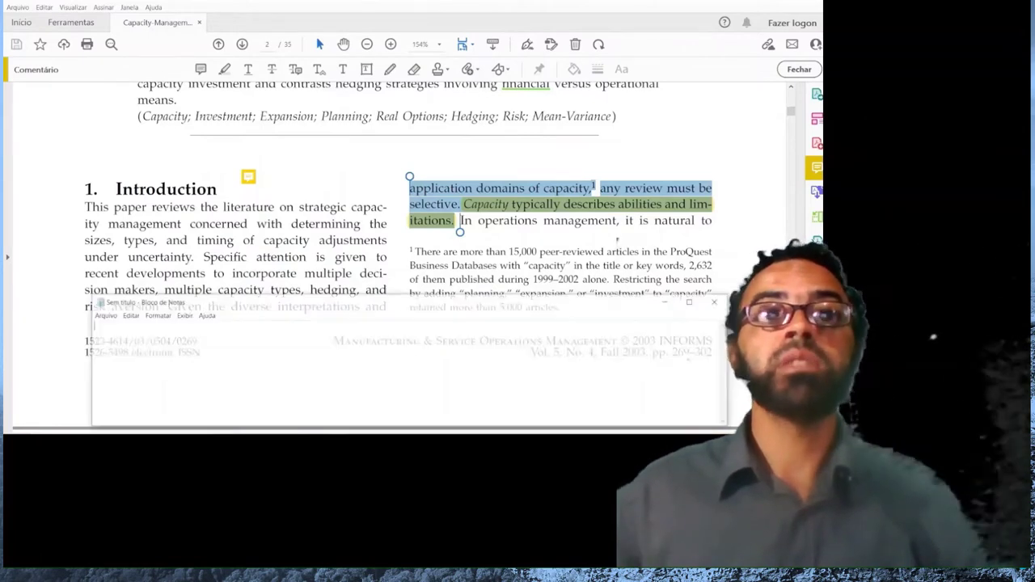
type("application domains of capacity,1 any review must be selective. Capacity typically describes abilities and limitations.")
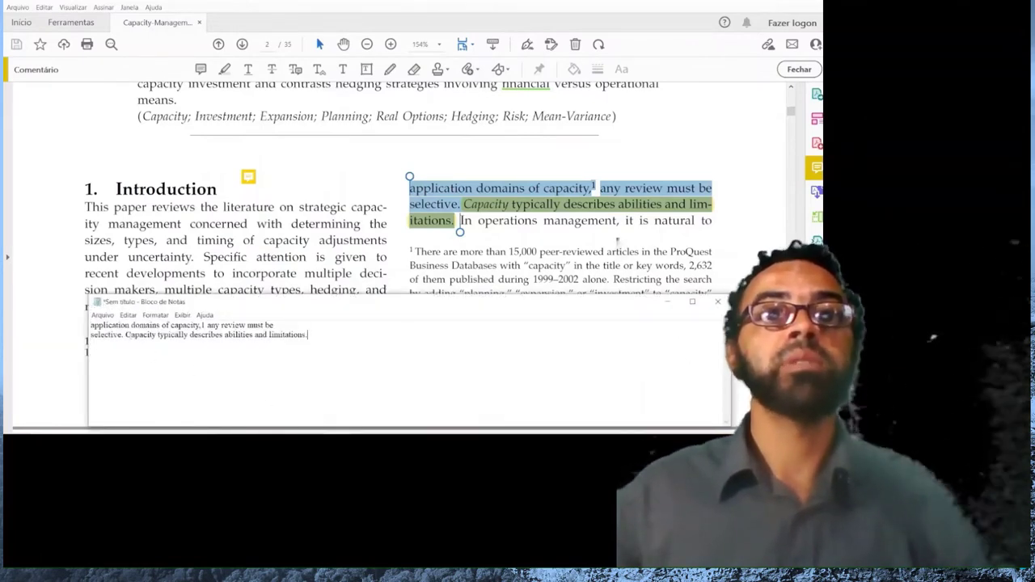
Trim it to 'Capacity typically describes abilities and limitations.', add a quotation mark, and cut it
key("shift+Up")
key("shift+Left")
key("shift+Left")
key("shift+Left")
key("shift+Left")
key("shift+Left")
key("shift+Left")
key("shift+Left")
key("BackSpace")
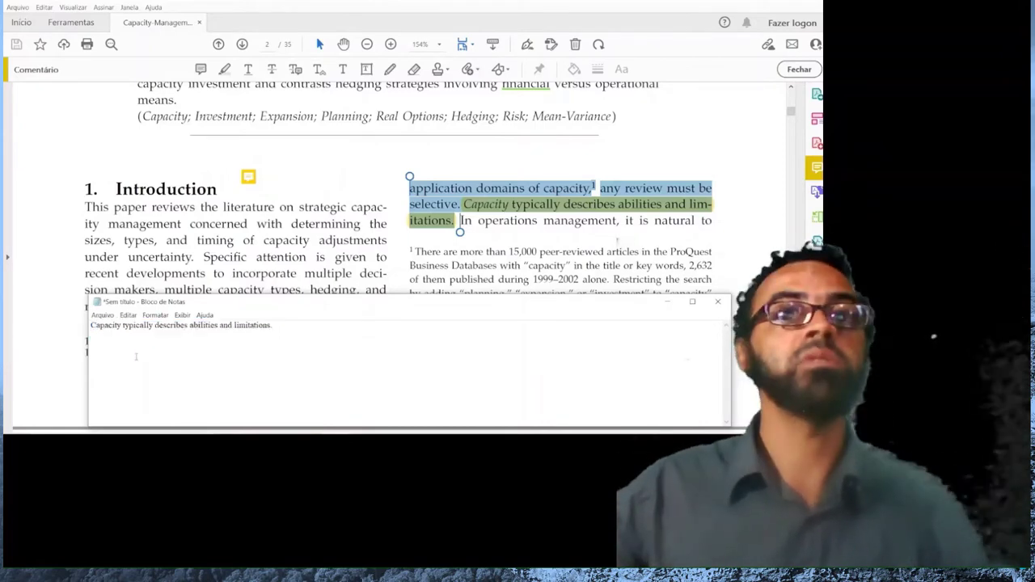
key("BackSpace")
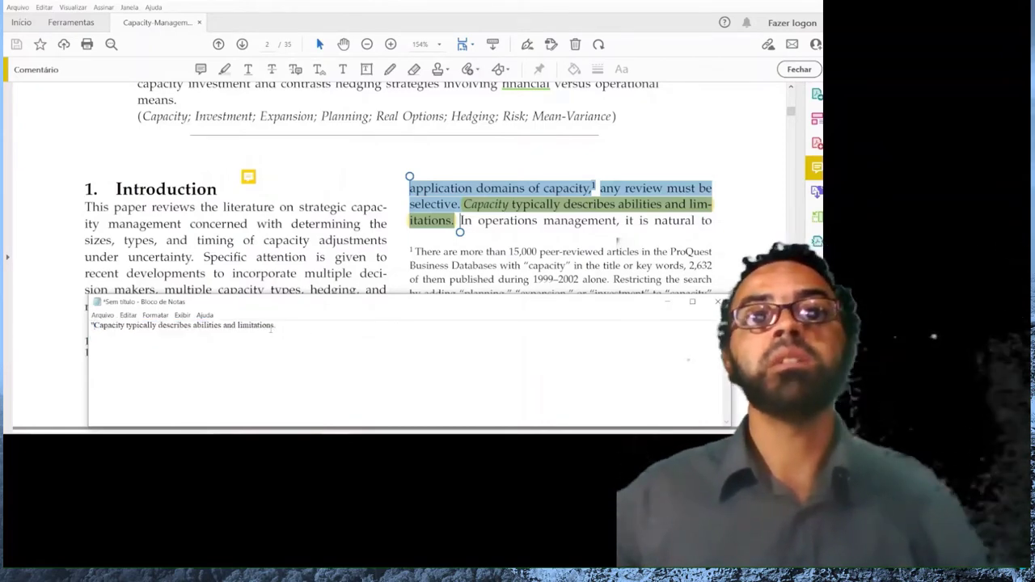
type("\"")
key("ctrl+a")
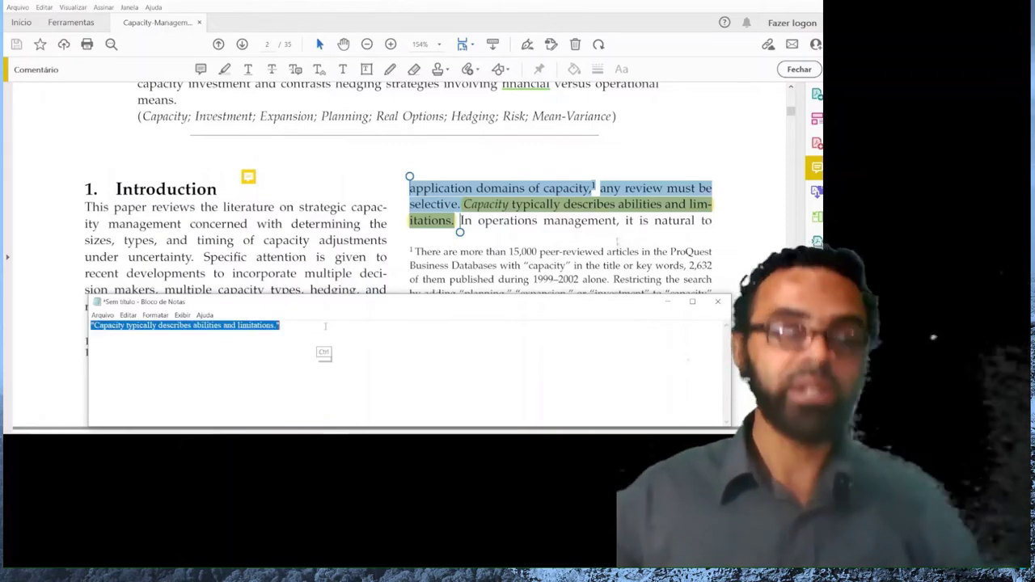
key("ctrl+x")
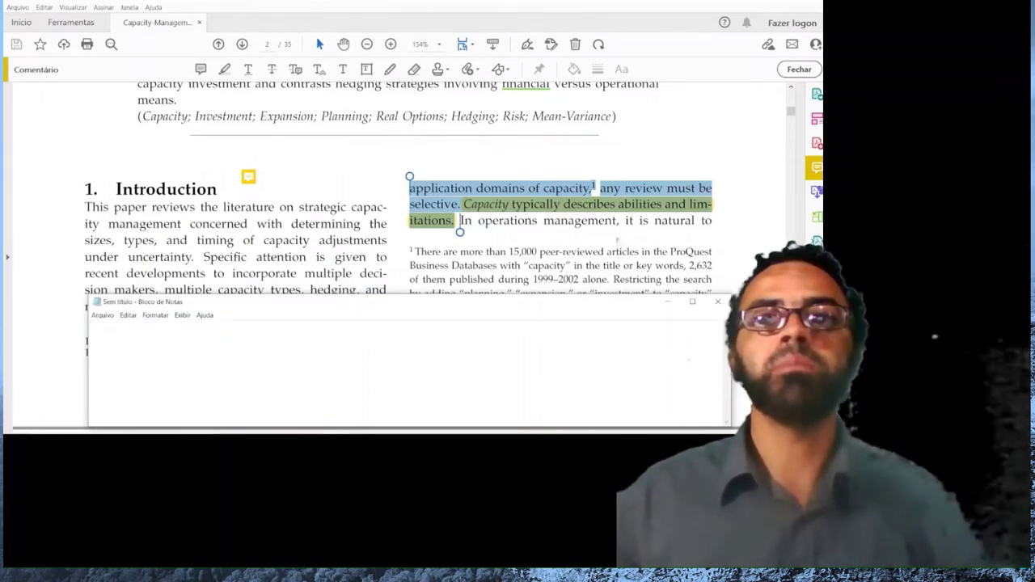
key("alt+Tab")
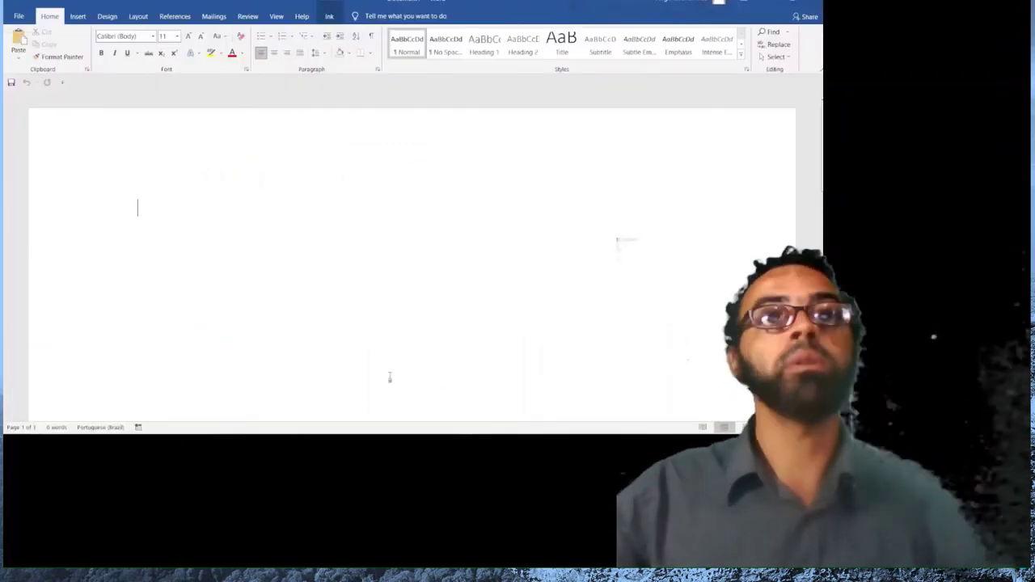
Paste the quoted Capacity sentence into the Word document, then return to the PDF
key("ctrl+v")
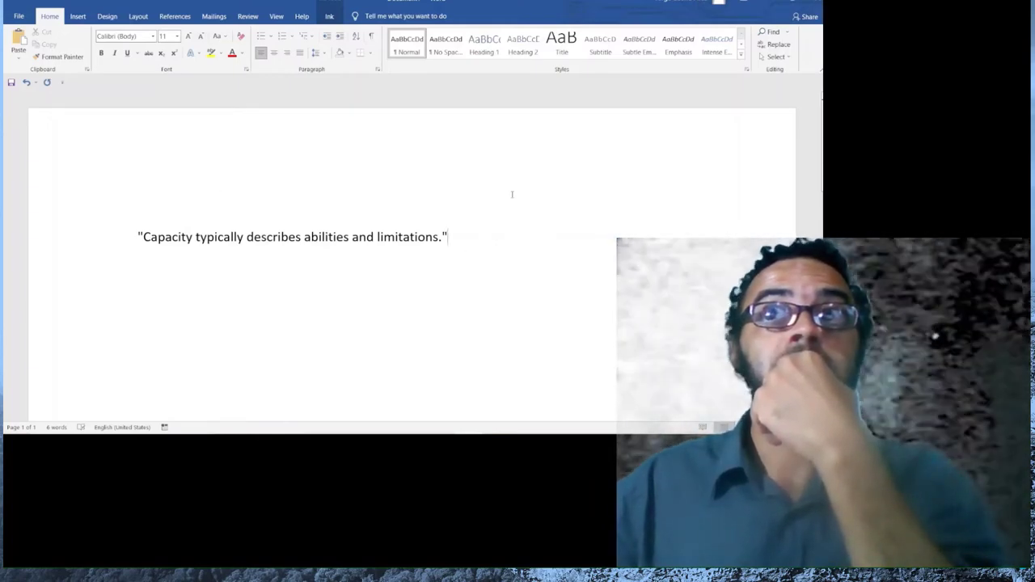
key("alt+Tab")
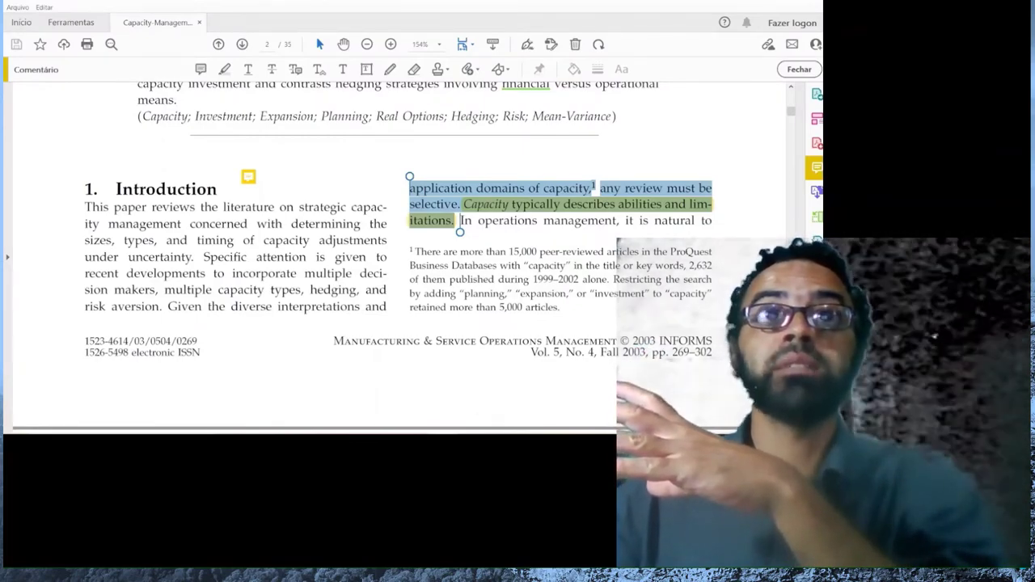
Switch from Acrobat back to the Word document holding the quoted Capacity sentence
key("alt+Tab")
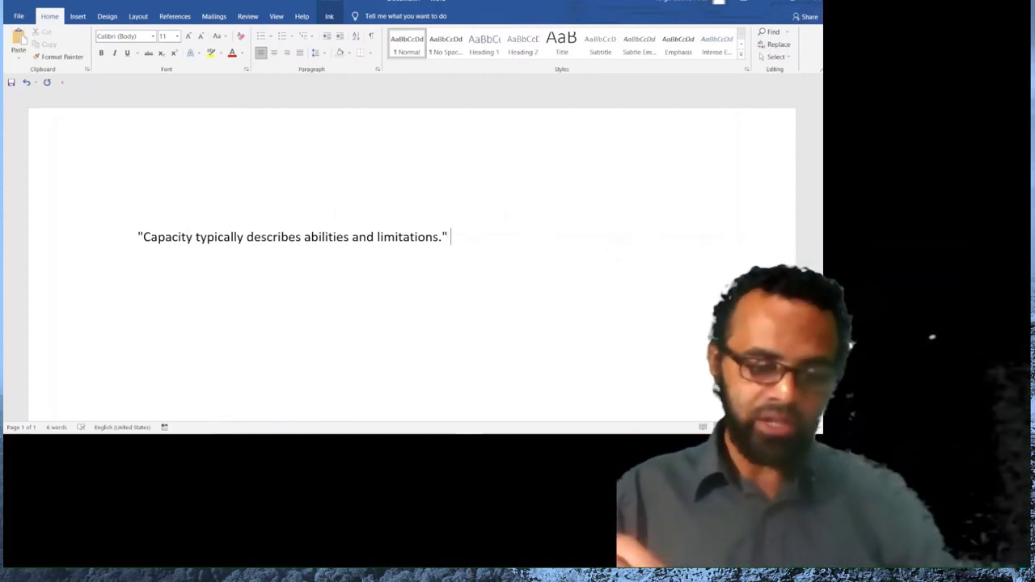
Write 'According to my own experience, and also author ABC (2021), capacity can also mean lack of flexibility. This creates'
type("Acc")
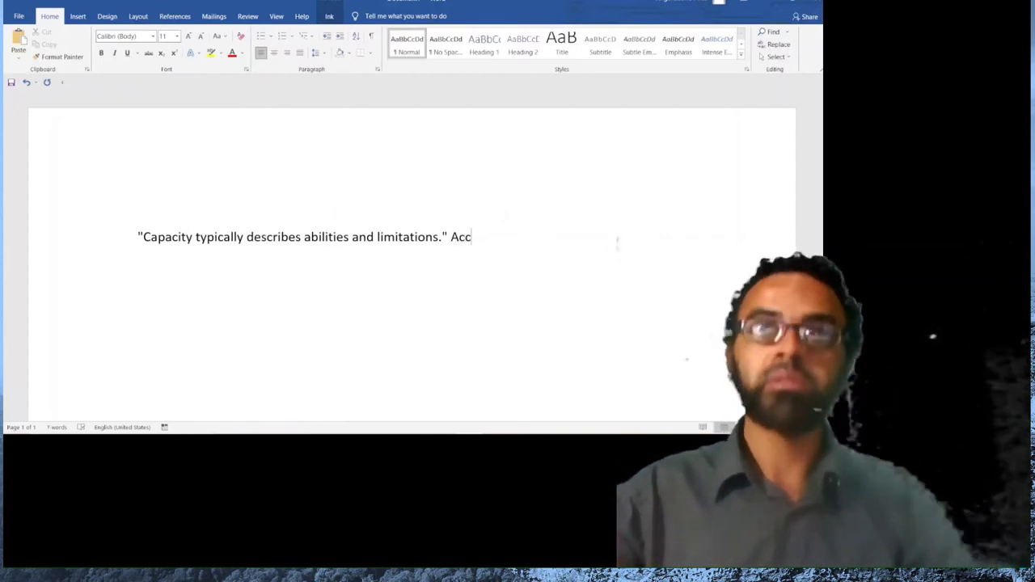
type("rod")
key("BackSpace")
key("BackSpace")
key("BackSpace")
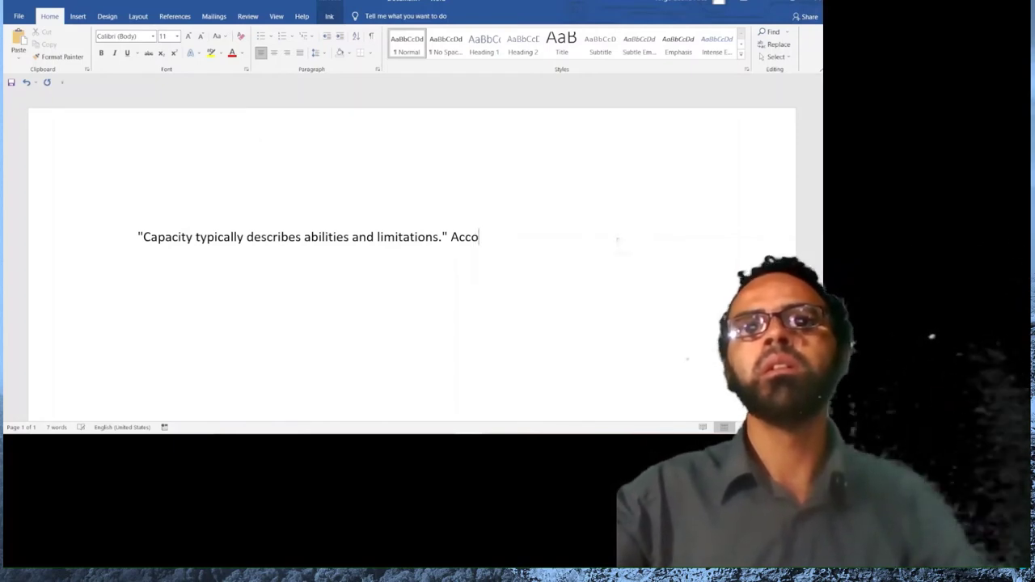
type("ording to my")
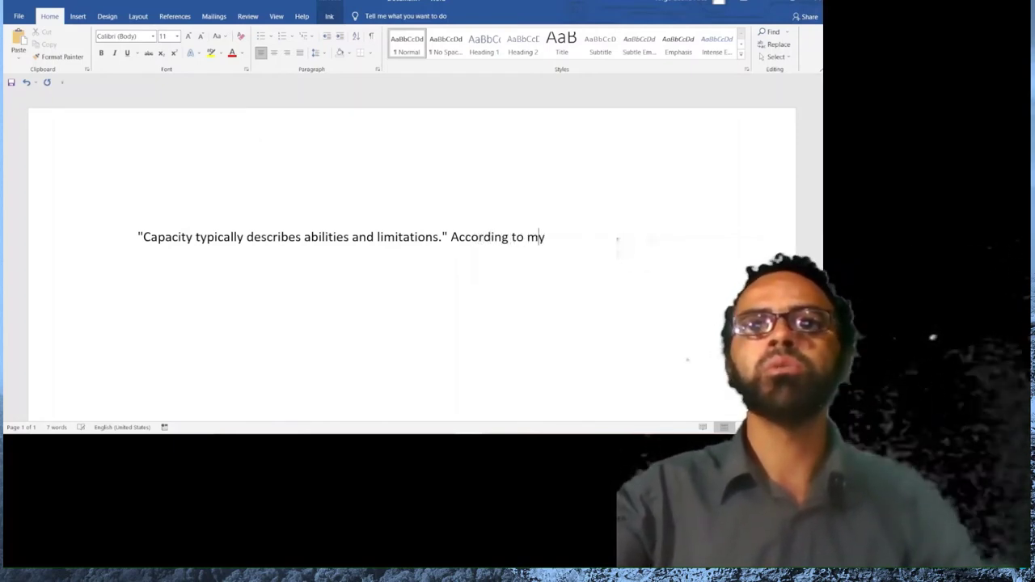
type(" own experin")
key("BackSpace")
type("ence, and")
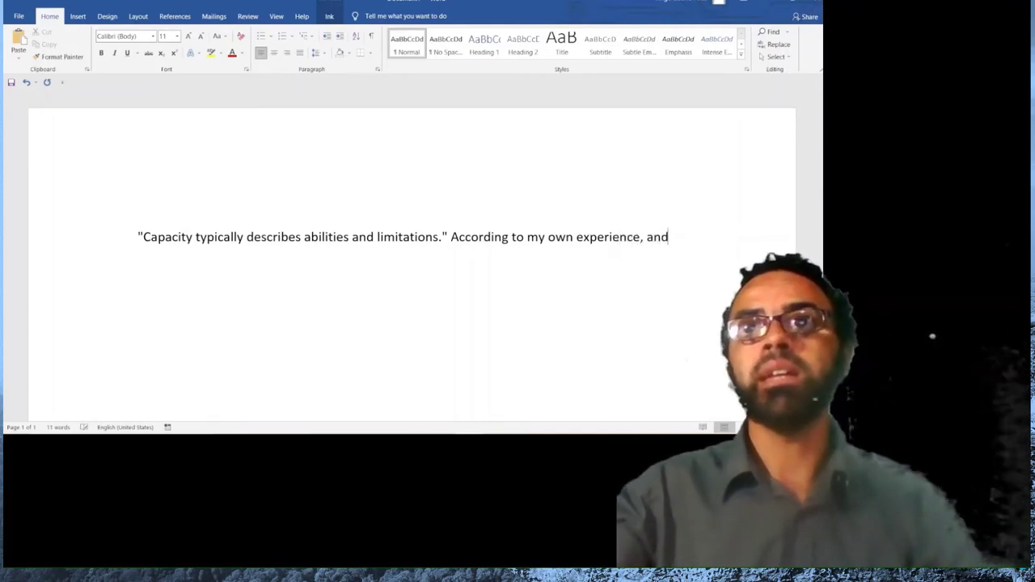
type(" als author ABC")
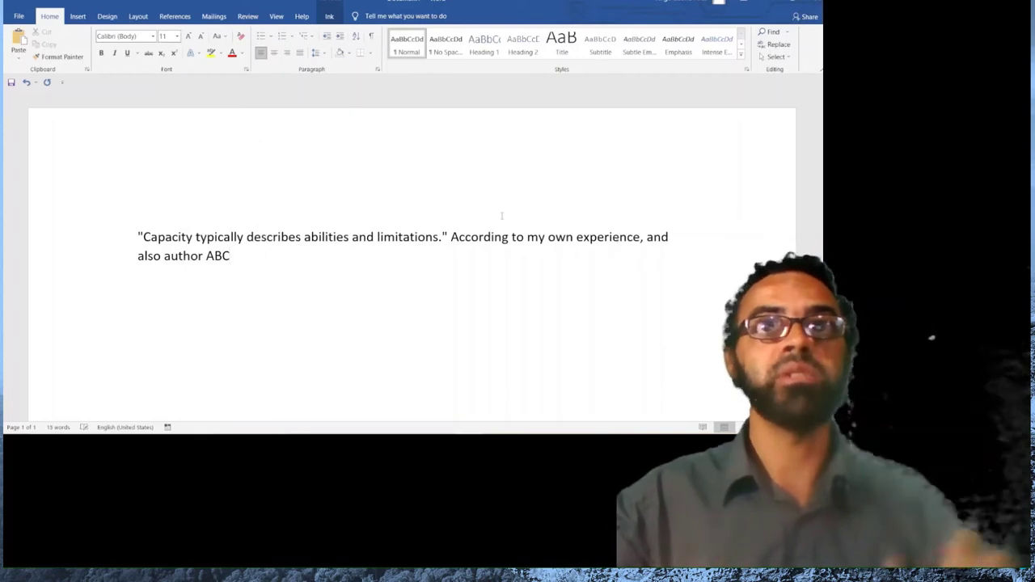
type(" ()2021")
key("Right")
type(", ")
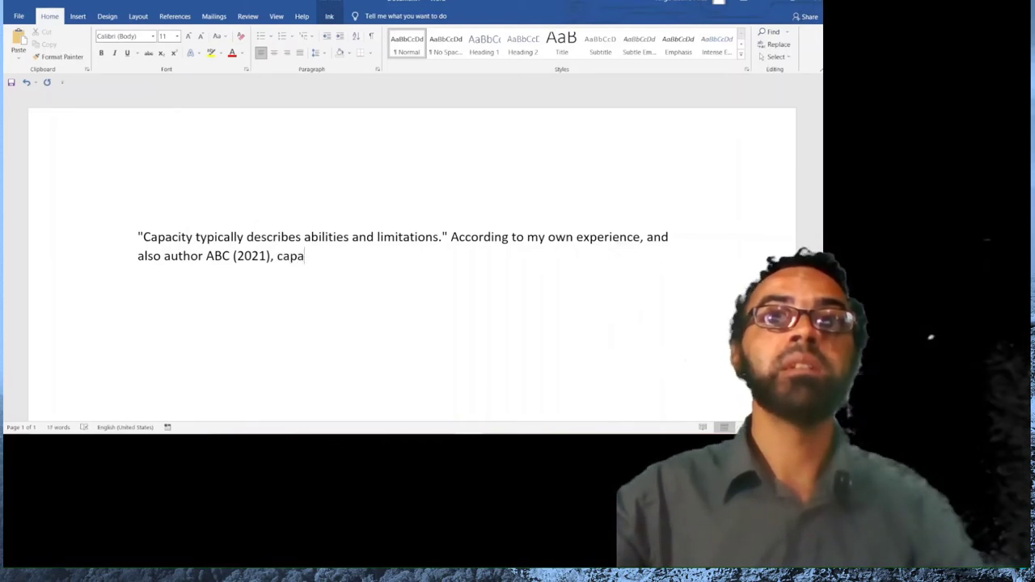
type("capacity ca")
key("BackSpace")
type("can also mean")
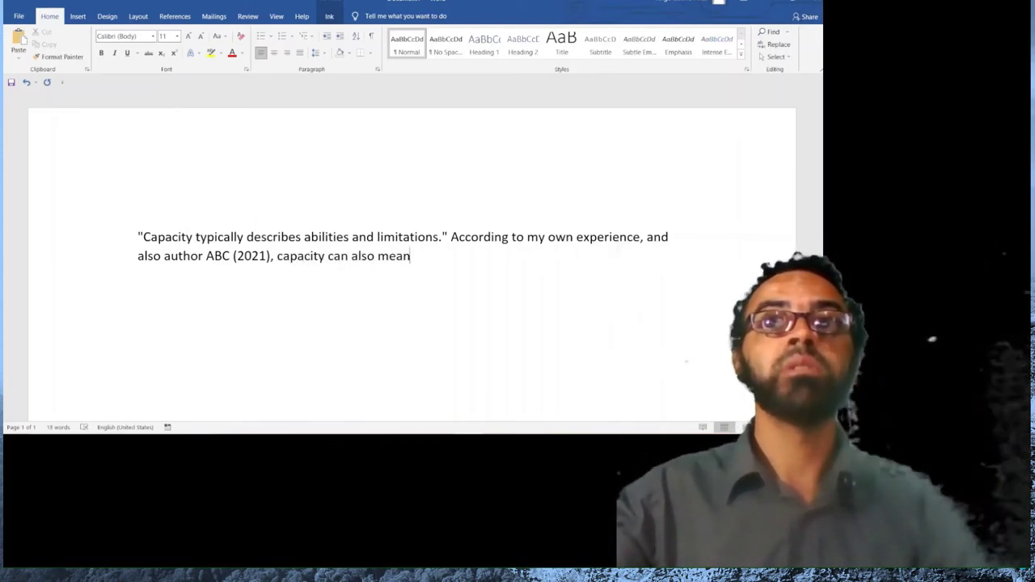
type("s lac")
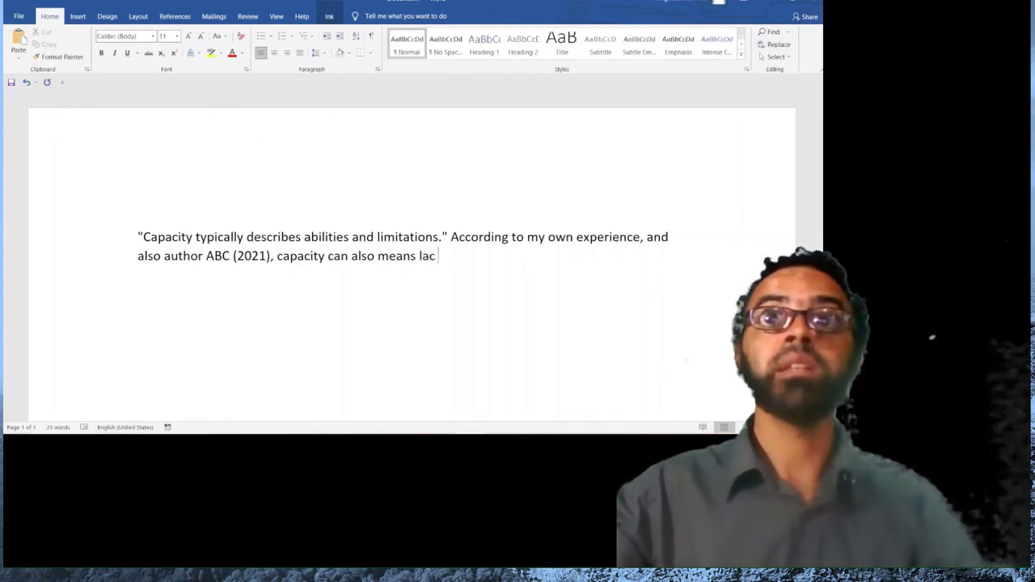
type("k of fel")
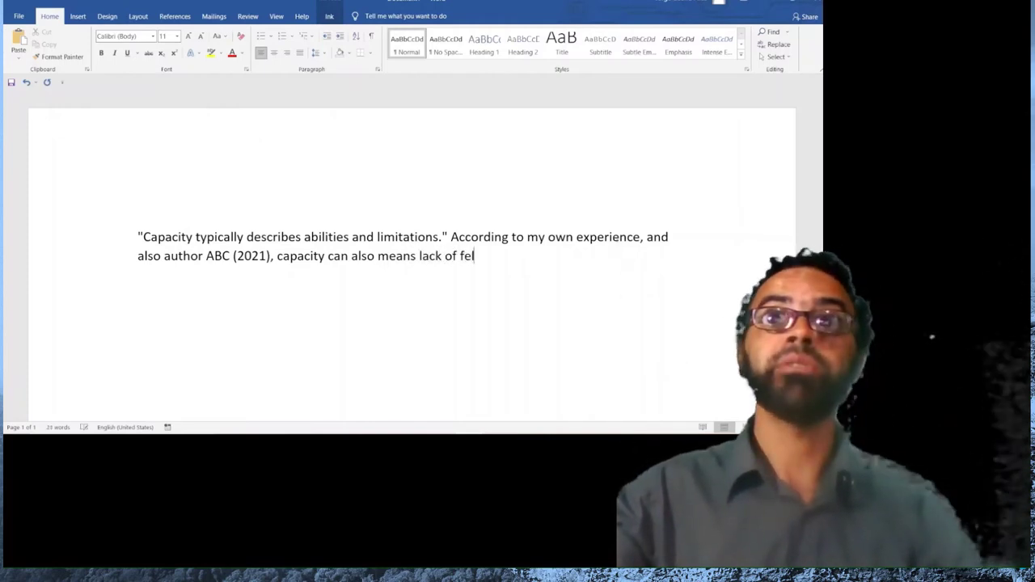
key("BackSpace")
key("BackSpace")
type("lexibility")
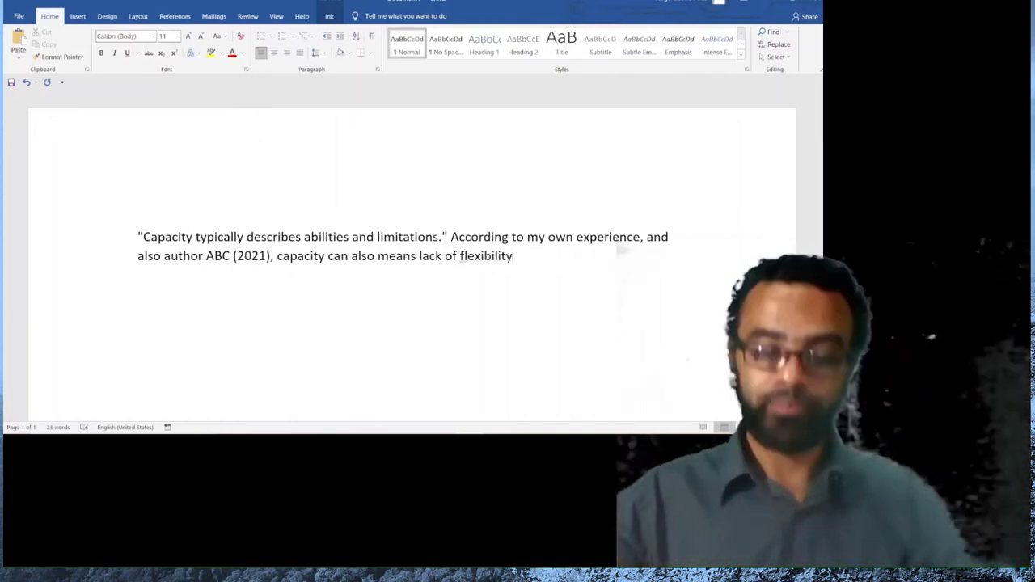
type(". This ")
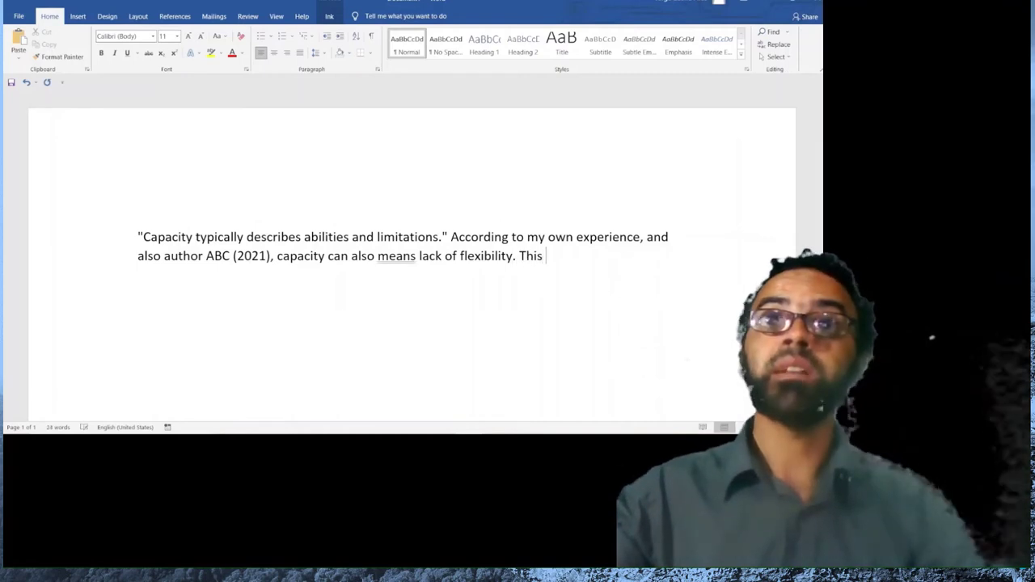
type("creates")
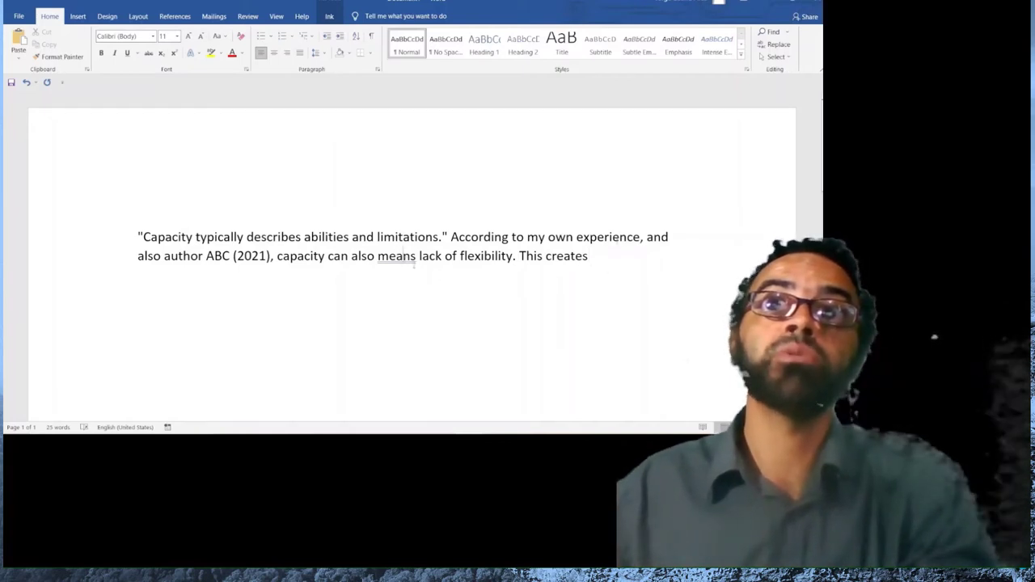
Correct 'means' to 'mean' and finish with 'a potential for company growth.'
right_click(405, 258)
left_click(408, 273)
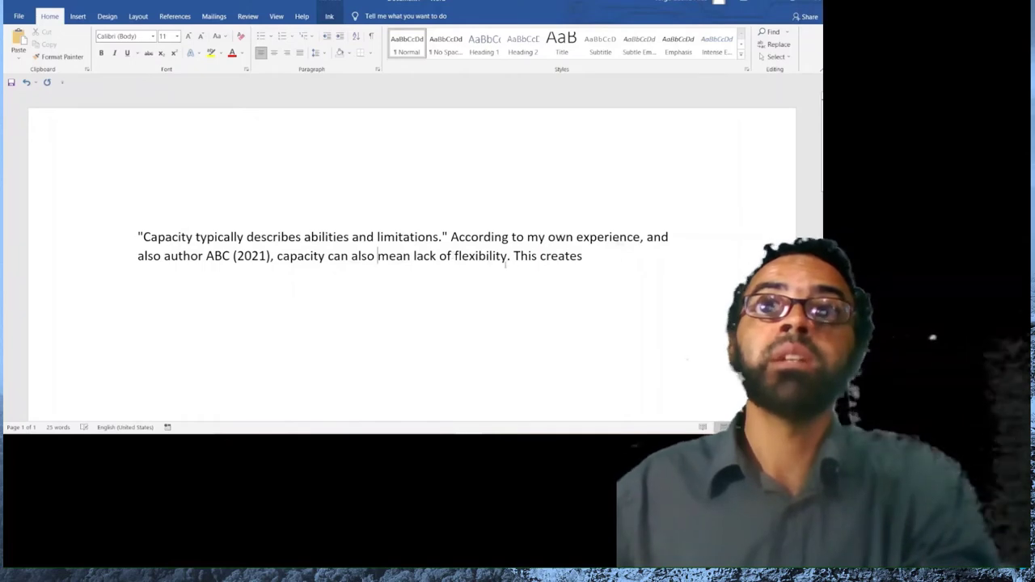
left_click(604, 260)
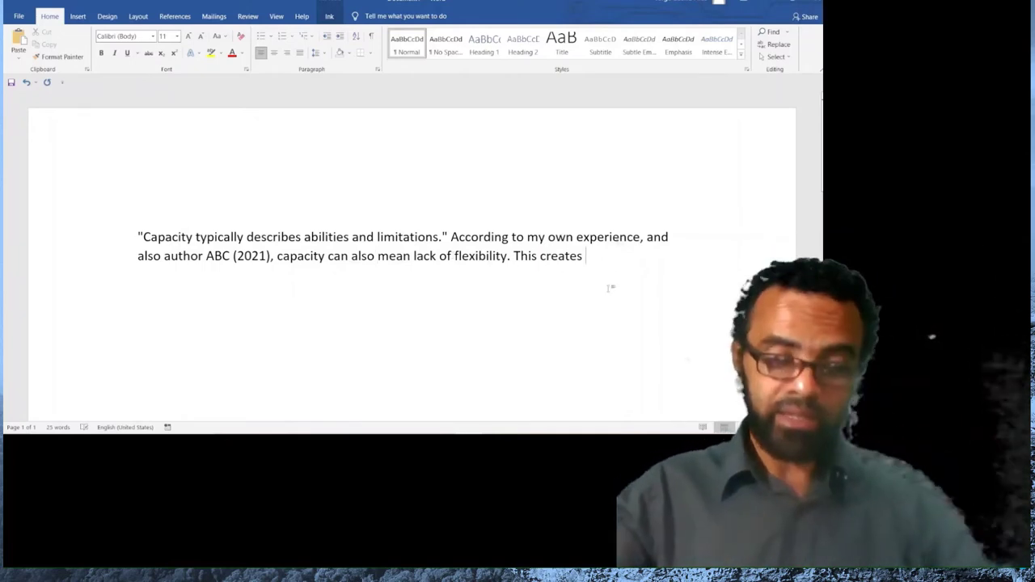
type("a ")
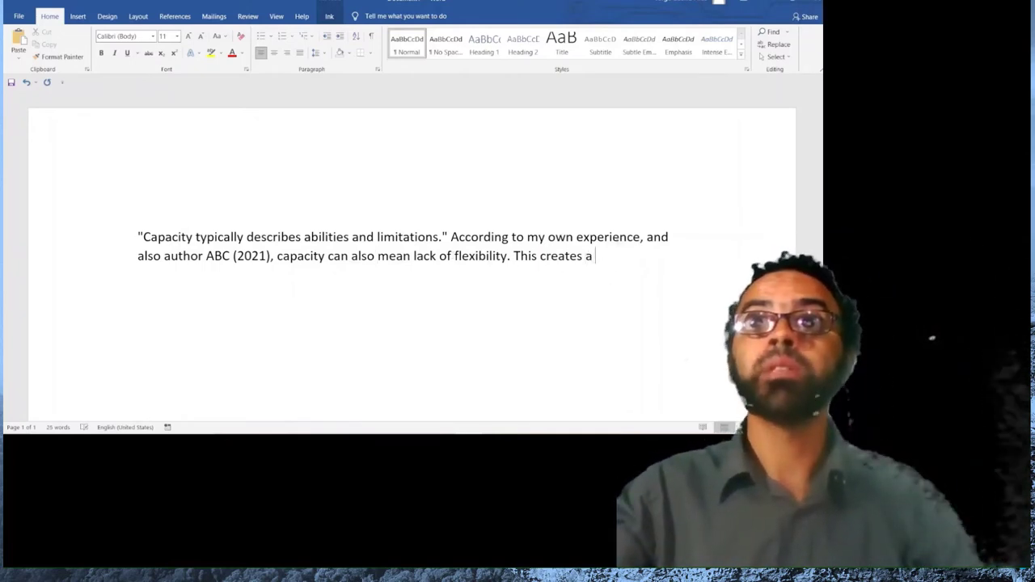
type("potential f")
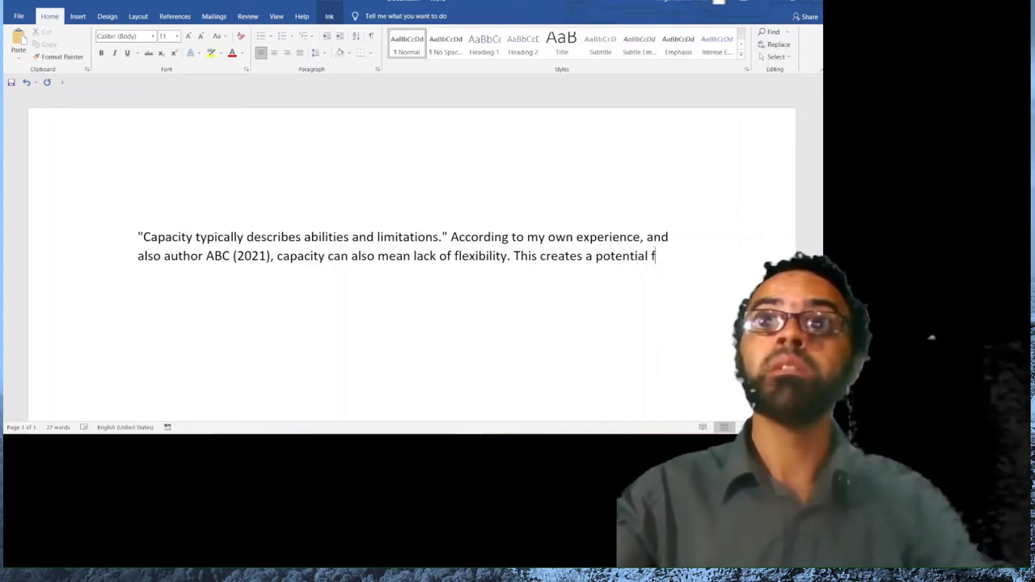
type("or company grow")
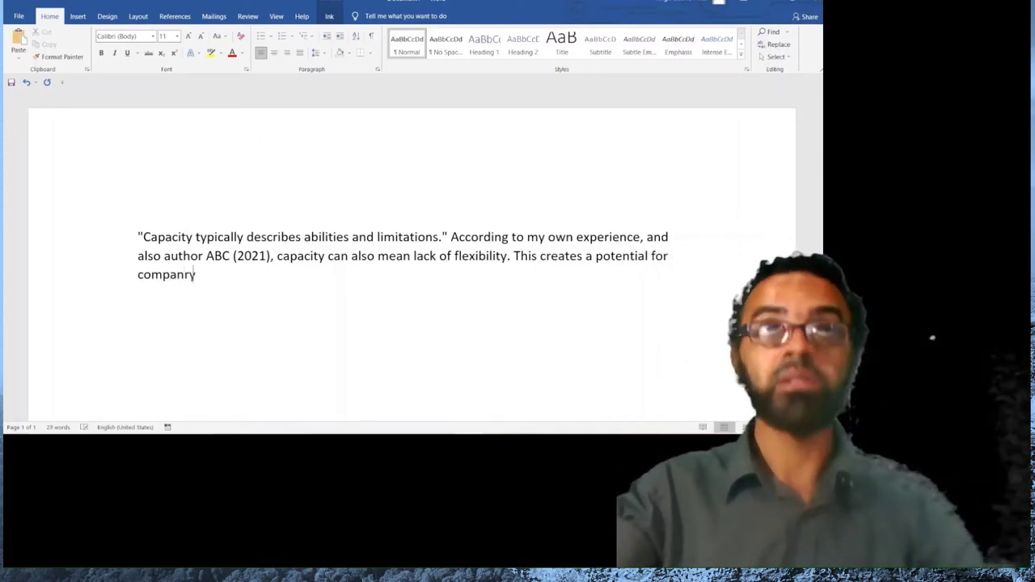
type("th.")
Remove the opening quotation mark from the first sentence
key("Return")
key("Up")
key("Up")
key("Up")
key("shift+Right")
key("shift+Right")
key("shift+Right")
key("shift+Right")
key("shift+Right")
key("shift+Right")
key("shift+Right")
key("shift+Right")
key("shift+Right")
key("shift+Right")
key("shift+Right")
key("shift+Right")
key("shift+Right")
key("shift+Right")
key("shift+Right")
key("shift+Right")
key("shift+Right")
key("shift+Right")
key("shift+Right")
key("shift+Right")
key("shift+Right")
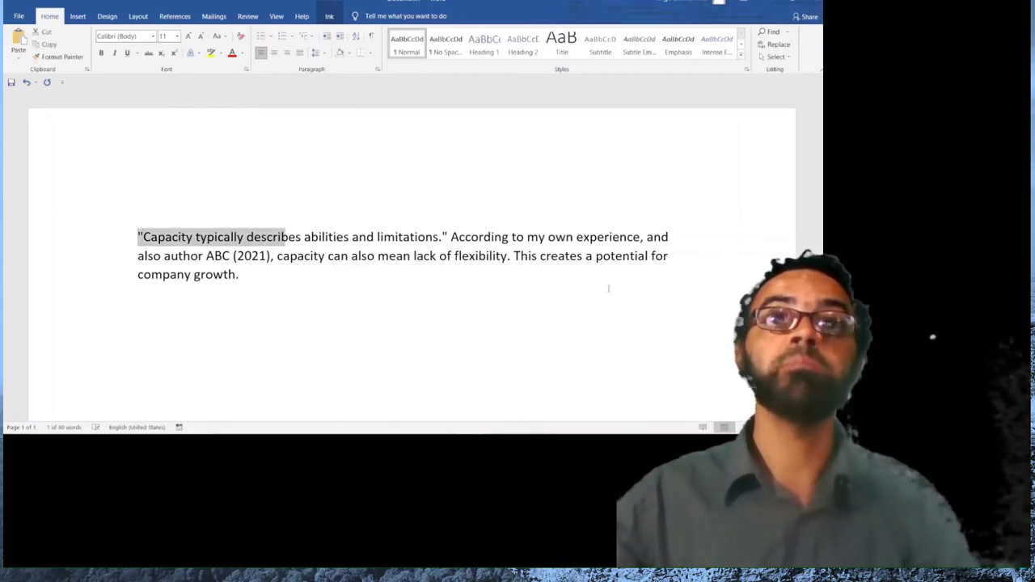
key("shift+Down")
key("shift+Down")
key("shift+Left")
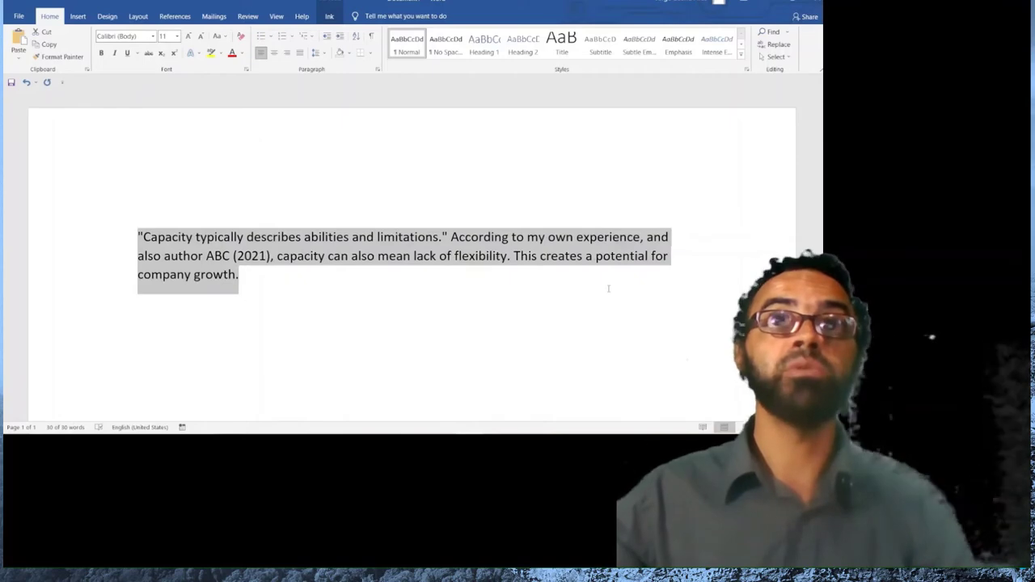
key("Right")
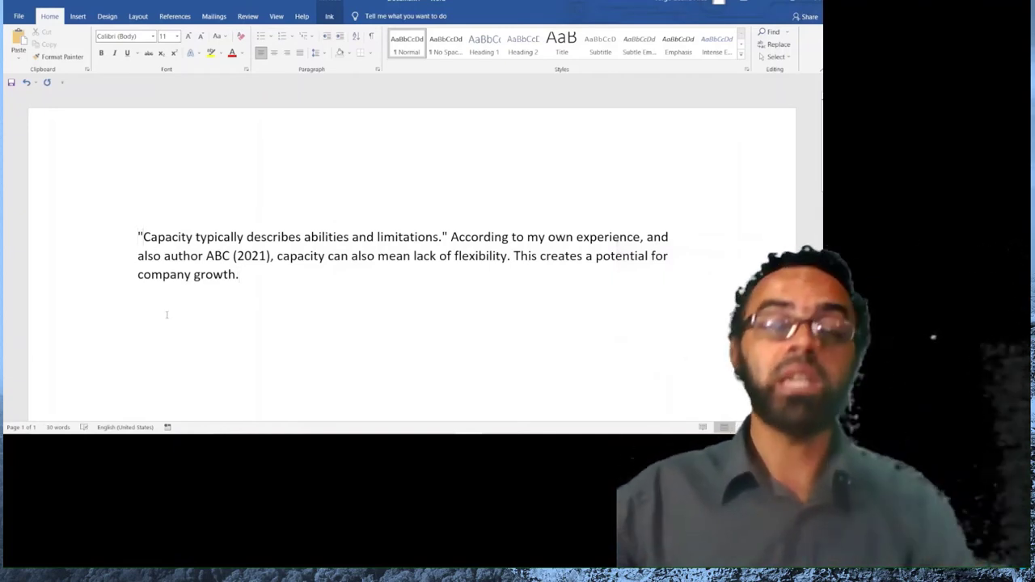
key("BackSpace")
type("\"")
key("BackSpace")
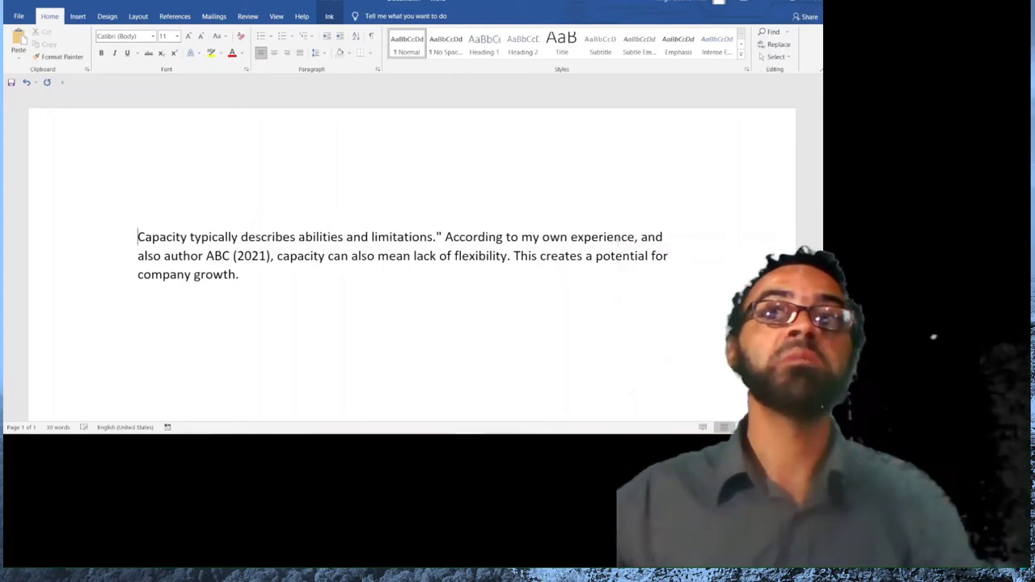
Replace the closing quotation mark after 'limitations' with the citation (APF, 1999)
left_click(442, 236)
key("BackSpace")
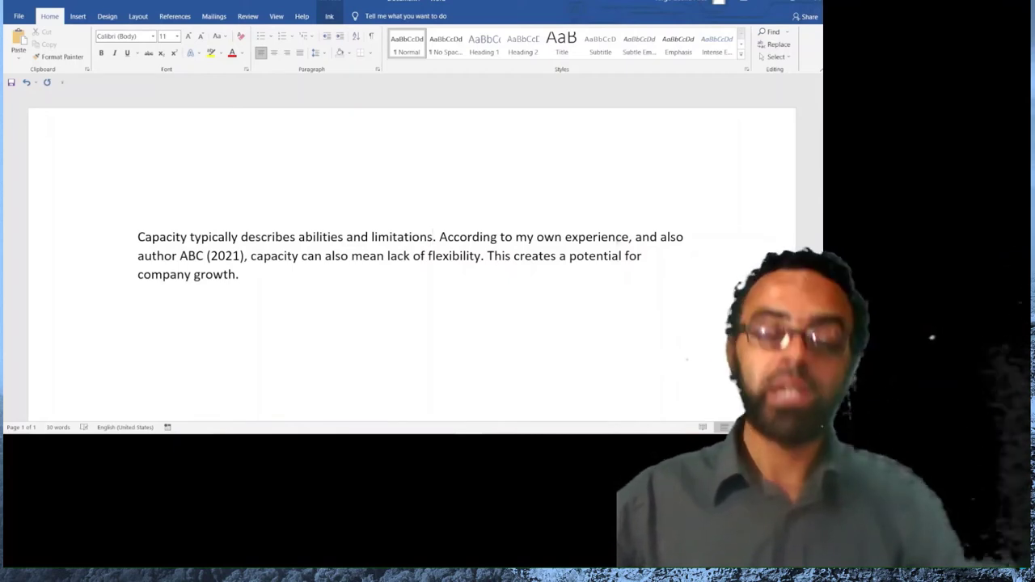
type("()")
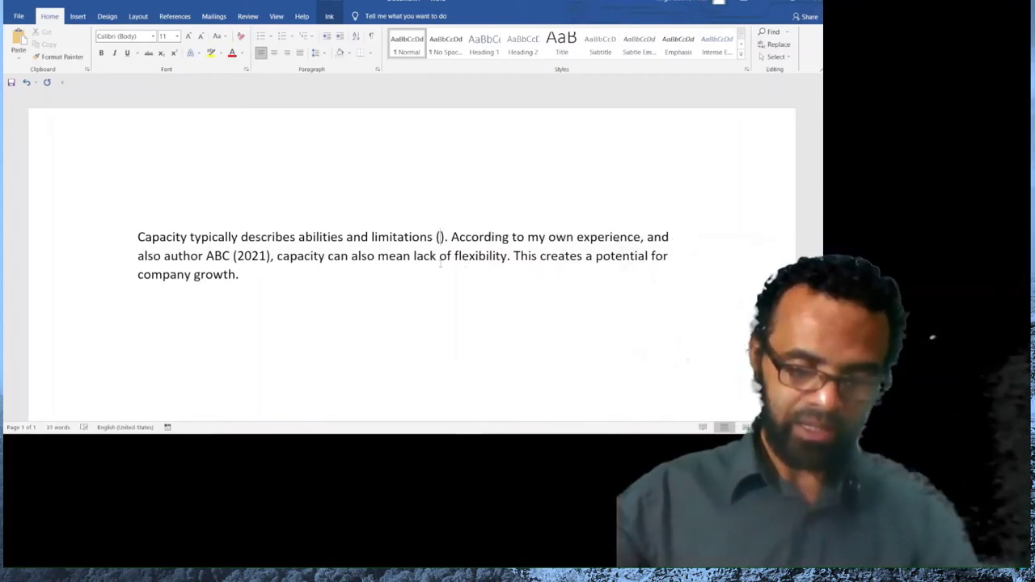
type("APF, 1999")
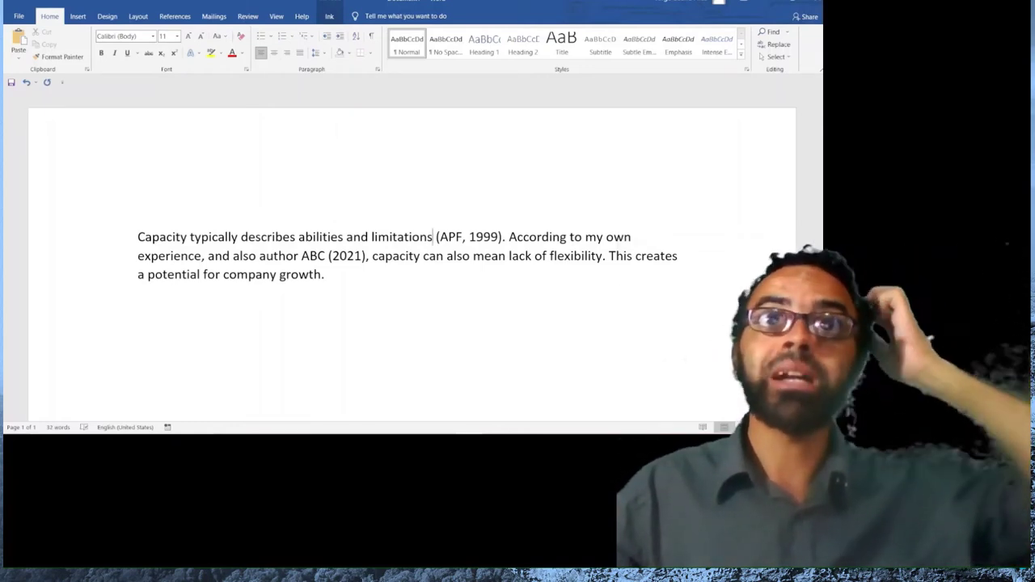
key("shift+Left")
key("shift+Left")
key("shift+Left")
key("shift+Left")
key("shift+Left")
key("shift+Left")
key("shift+Left")
key("shift+Left")
key("shift+Left")
key("shift+Left")
key("shift+Left")
key("shift+Left")
key("shift+Left")
key("shift+Left")
key("shift+Left")
key("shift+Left")
key("shift+Left")
key("shift+Left")
key("shift+Left")
key("shift+Left")
key("shift+Left")
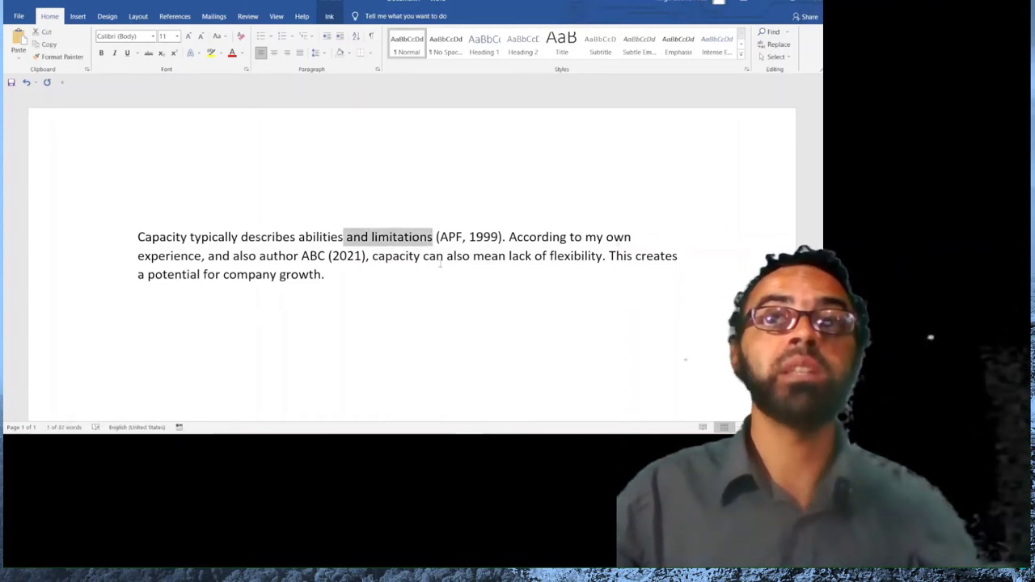
key("shift+Left")
key("shift+Left")
key("shift+Left")
key("shift+Left")
key("shift+Left")
key("shift+Left")
key("shift+Left")
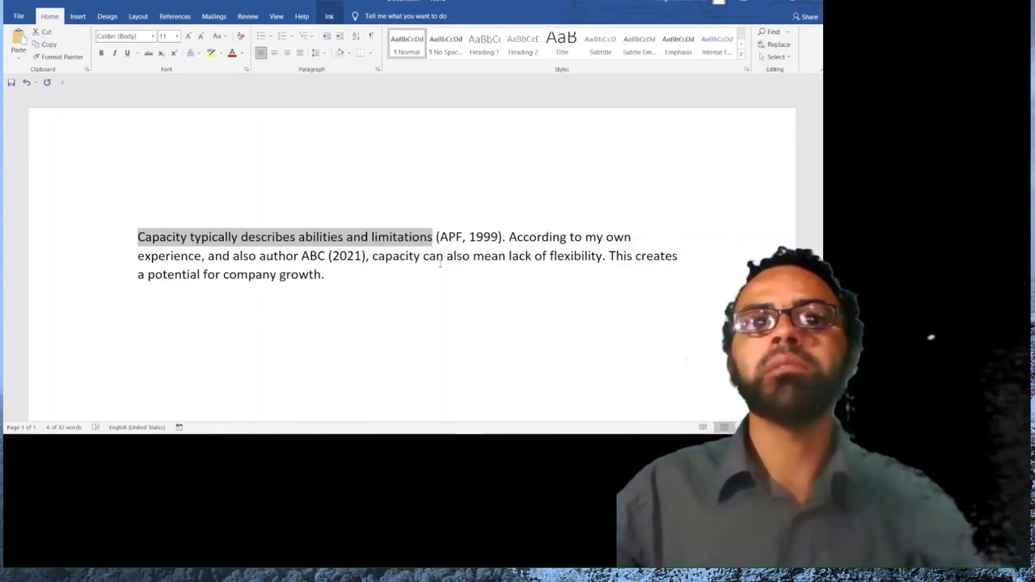
Deselect the first sentence by jumping to the document end, then switch to the source PDF
key("ctrl+End")
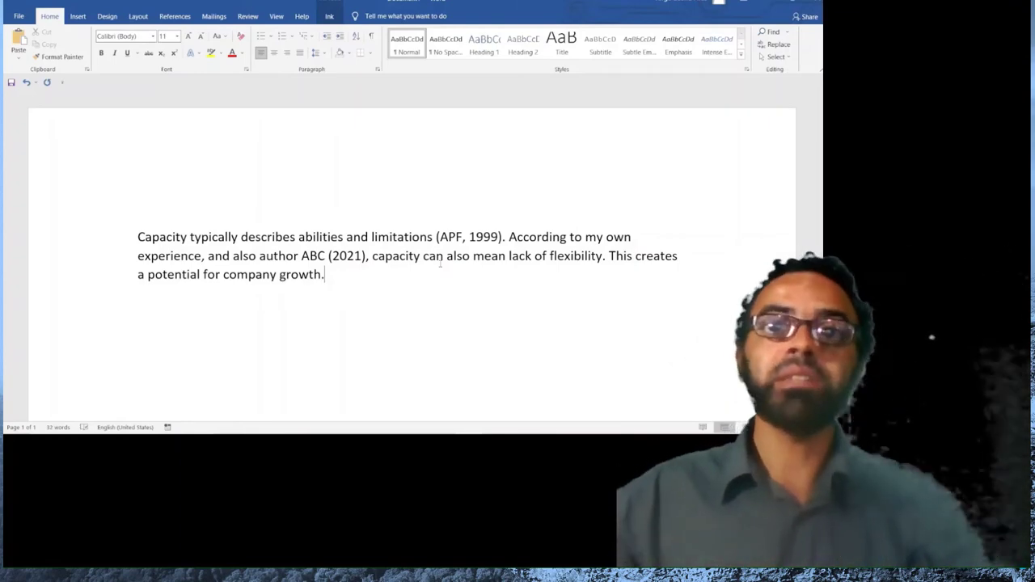
key("alt+Tab")
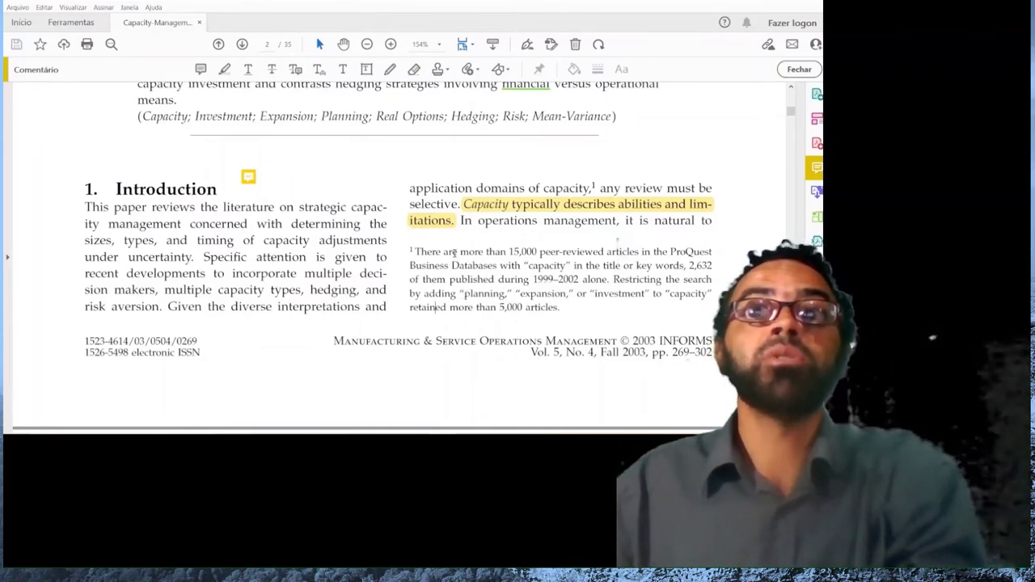
Go through the comments list and jump to the long reviewer comment on page 4
left_click(251, 175)
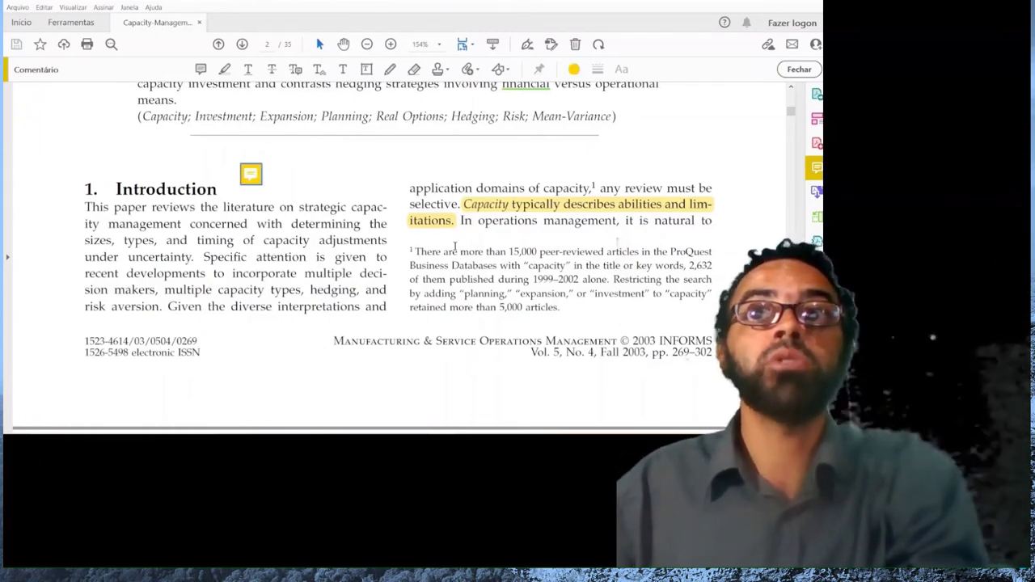
right_click(418, 252)
key("Escape")
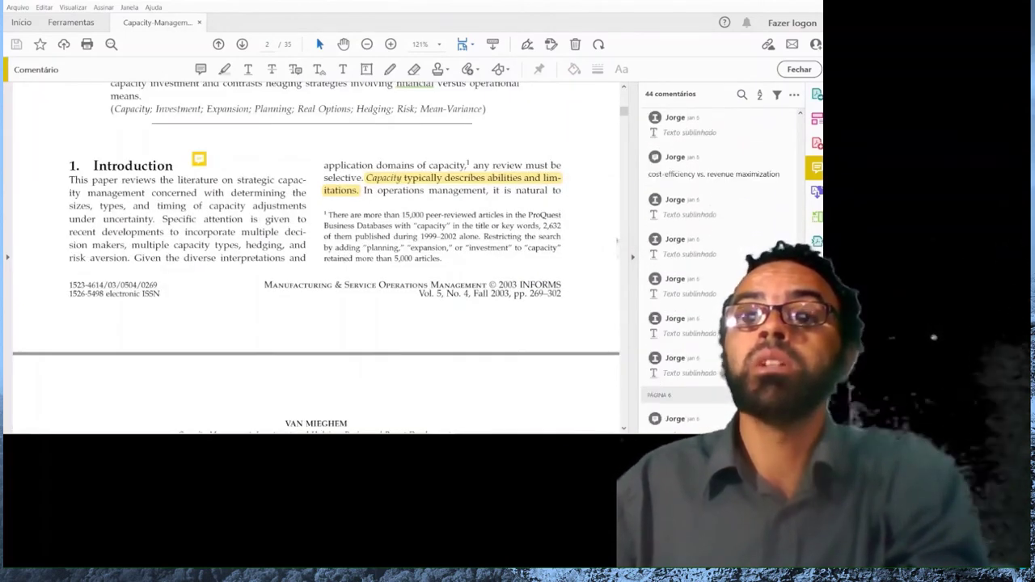
scroll(703, 314, "down", 3)
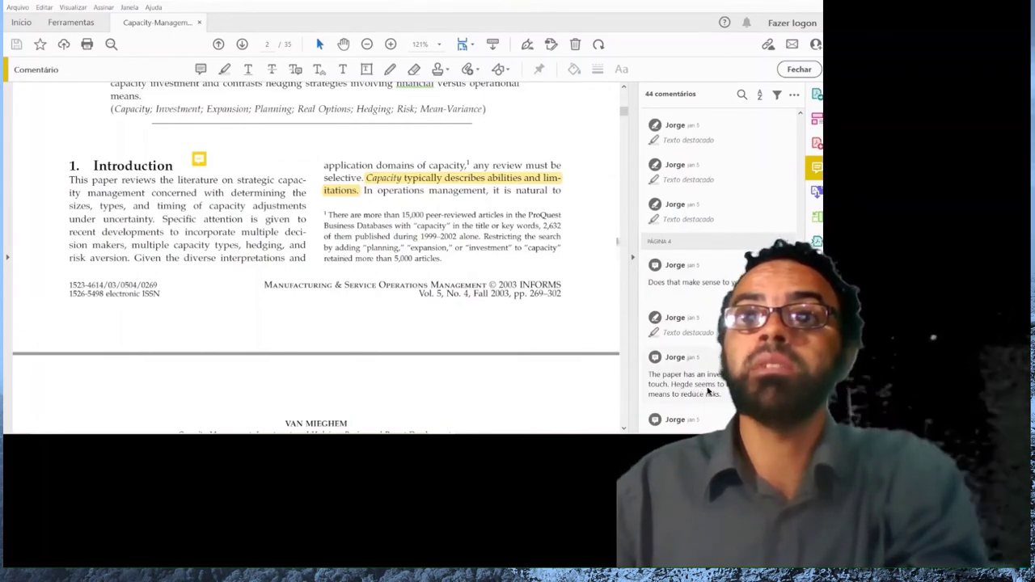
left_click(702, 390)
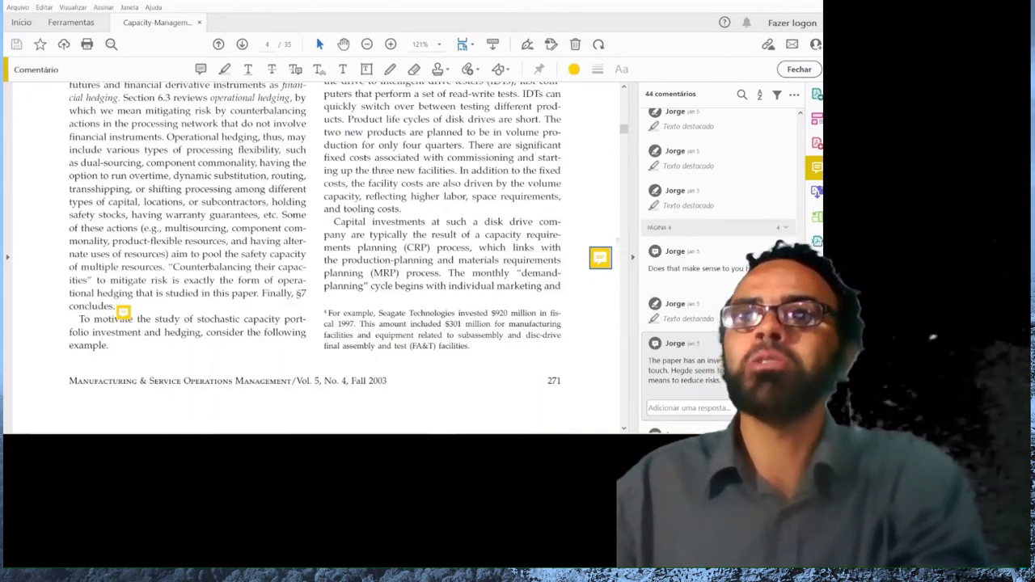
Jump from the comments list to the 'cost-efficiency vs. revenue maximization' note on page 5
scroll(711, 259, "down", 10)
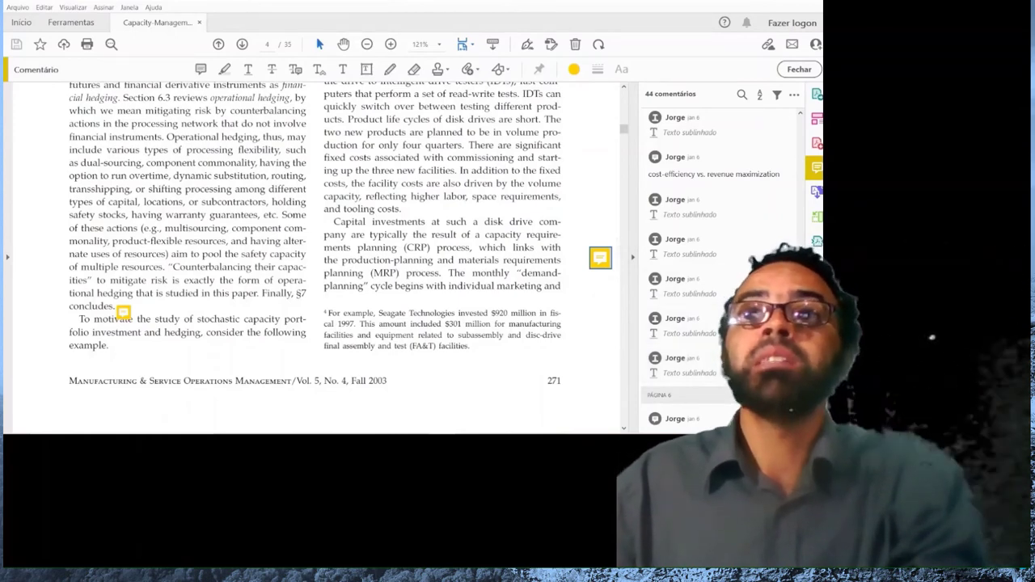
left_click(715, 175)
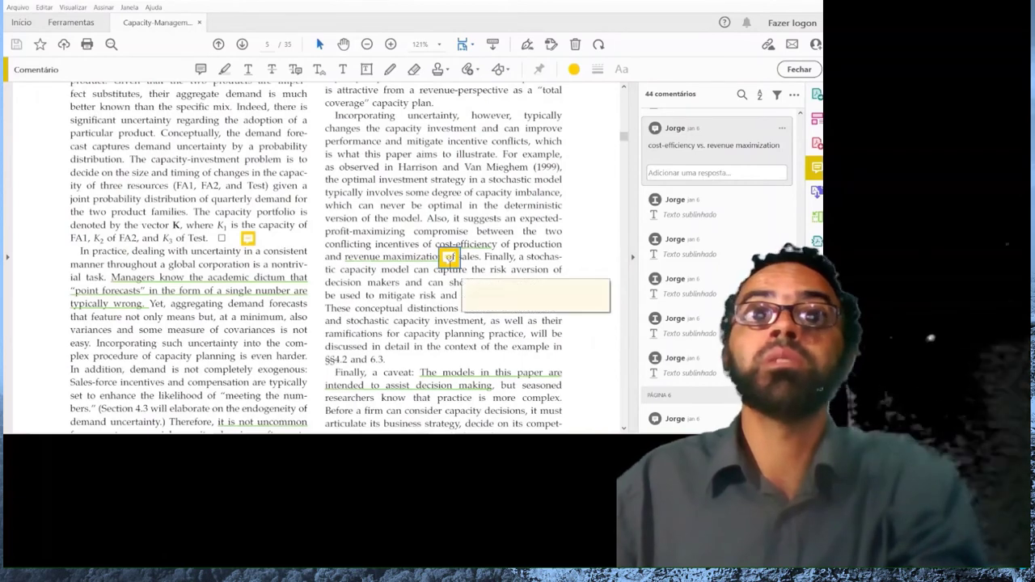
mouse_move(438, 246)
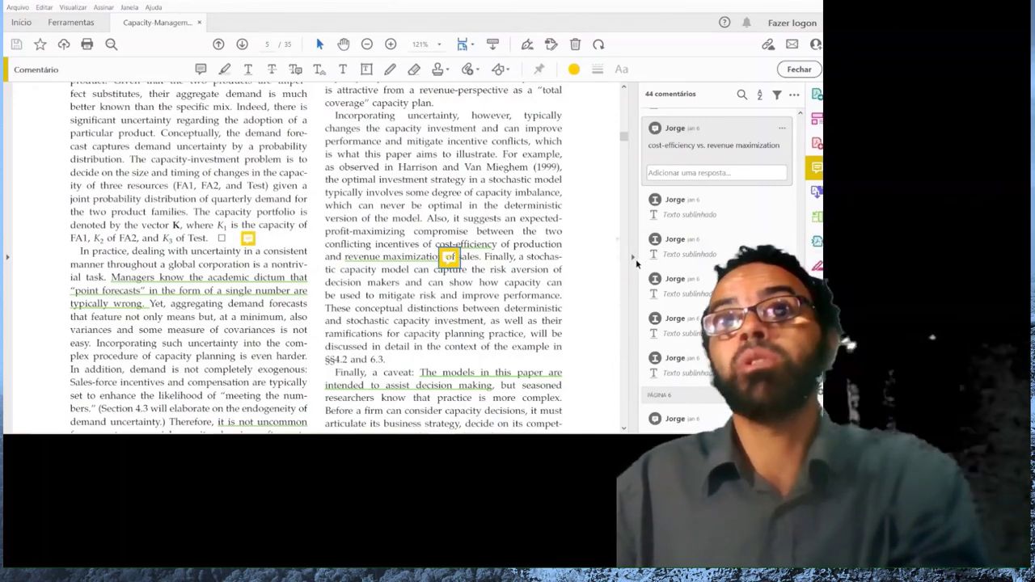
Collapse the comments side panel so page 5 fills the window
left_click(635, 259)
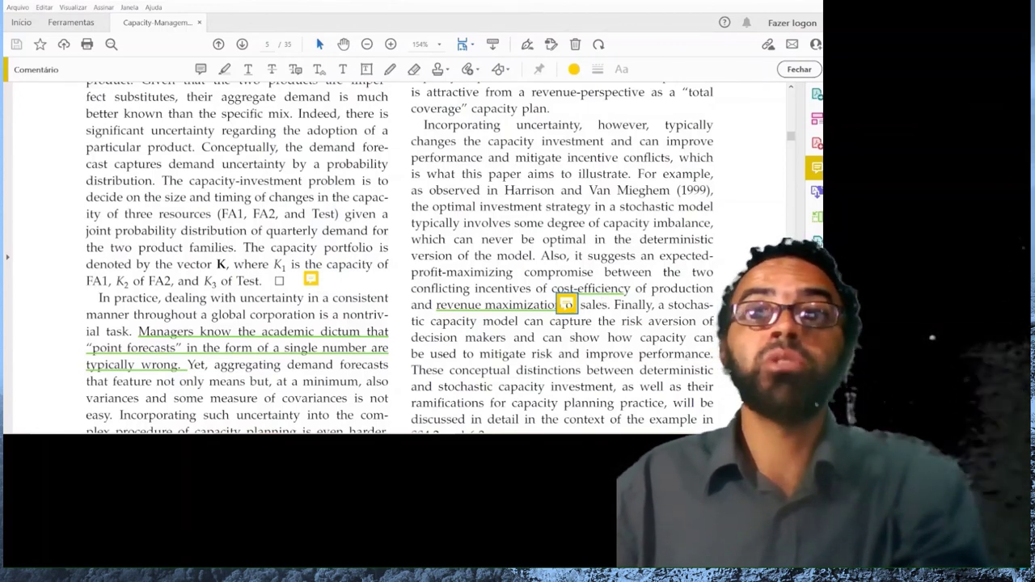
Return to the Word document showing the 32-word paragraph ending "This creates a potential for company growth."
key("alt+Tab")
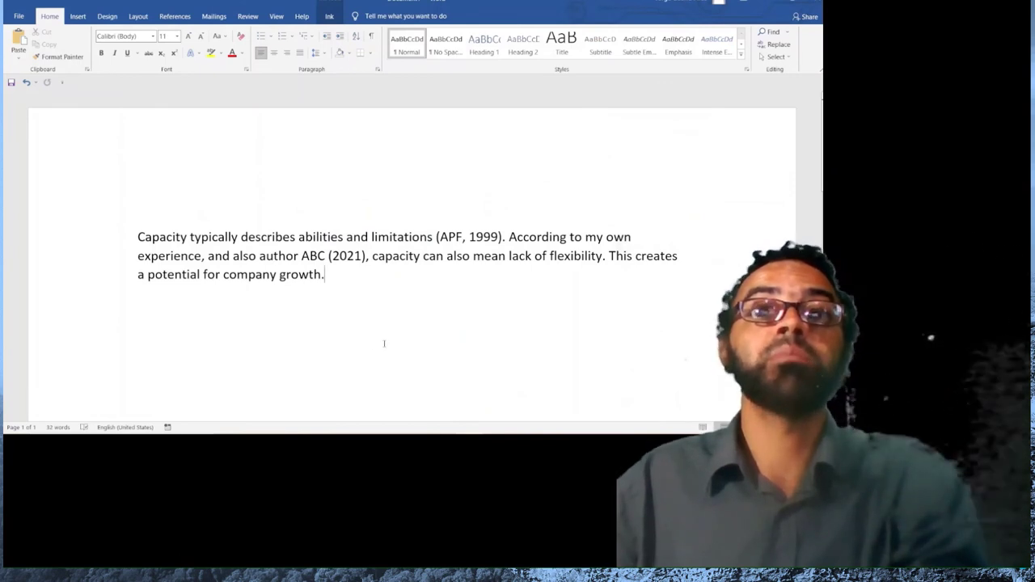